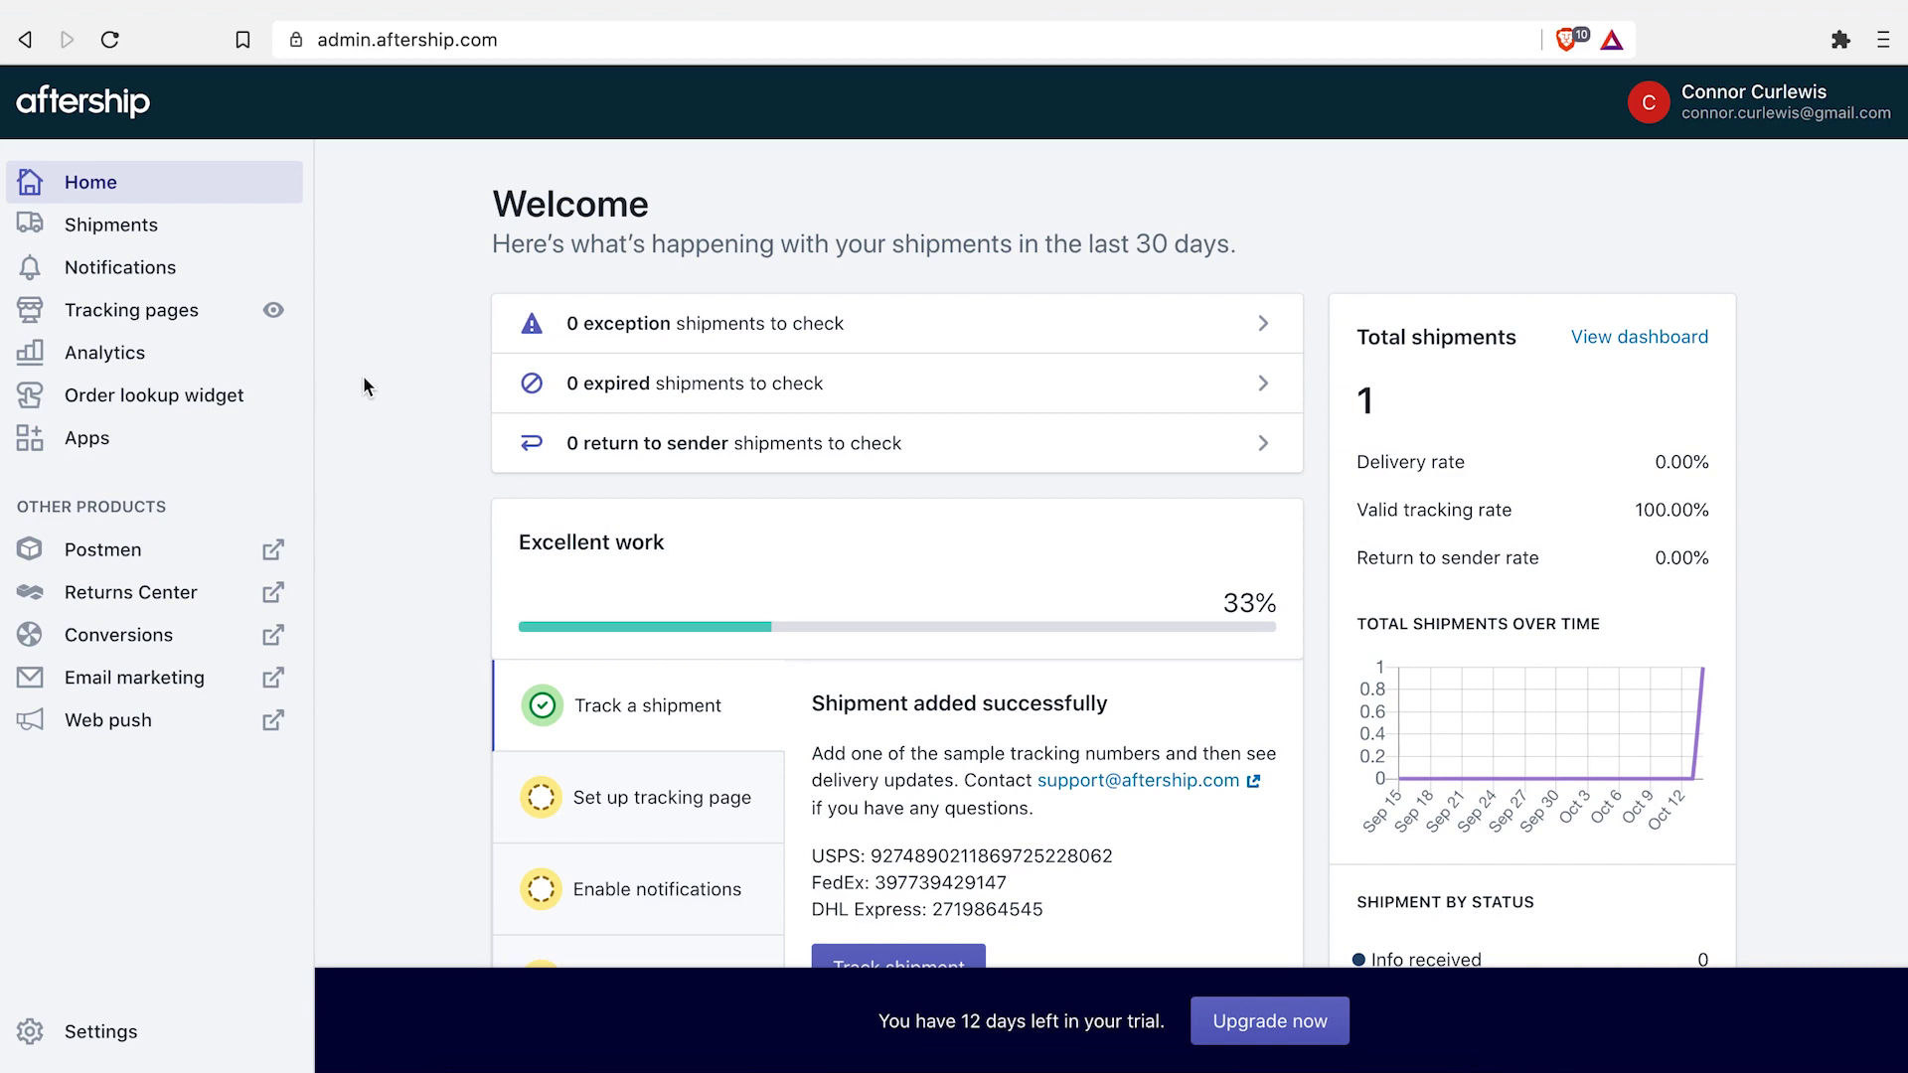
Step: Open the form for adding a new shipment from the setup checklist's shipment tracking task
{"action": "scroll", "coordinate": [370, 457], "scroll_direction": "down", "scroll_amount": 5}
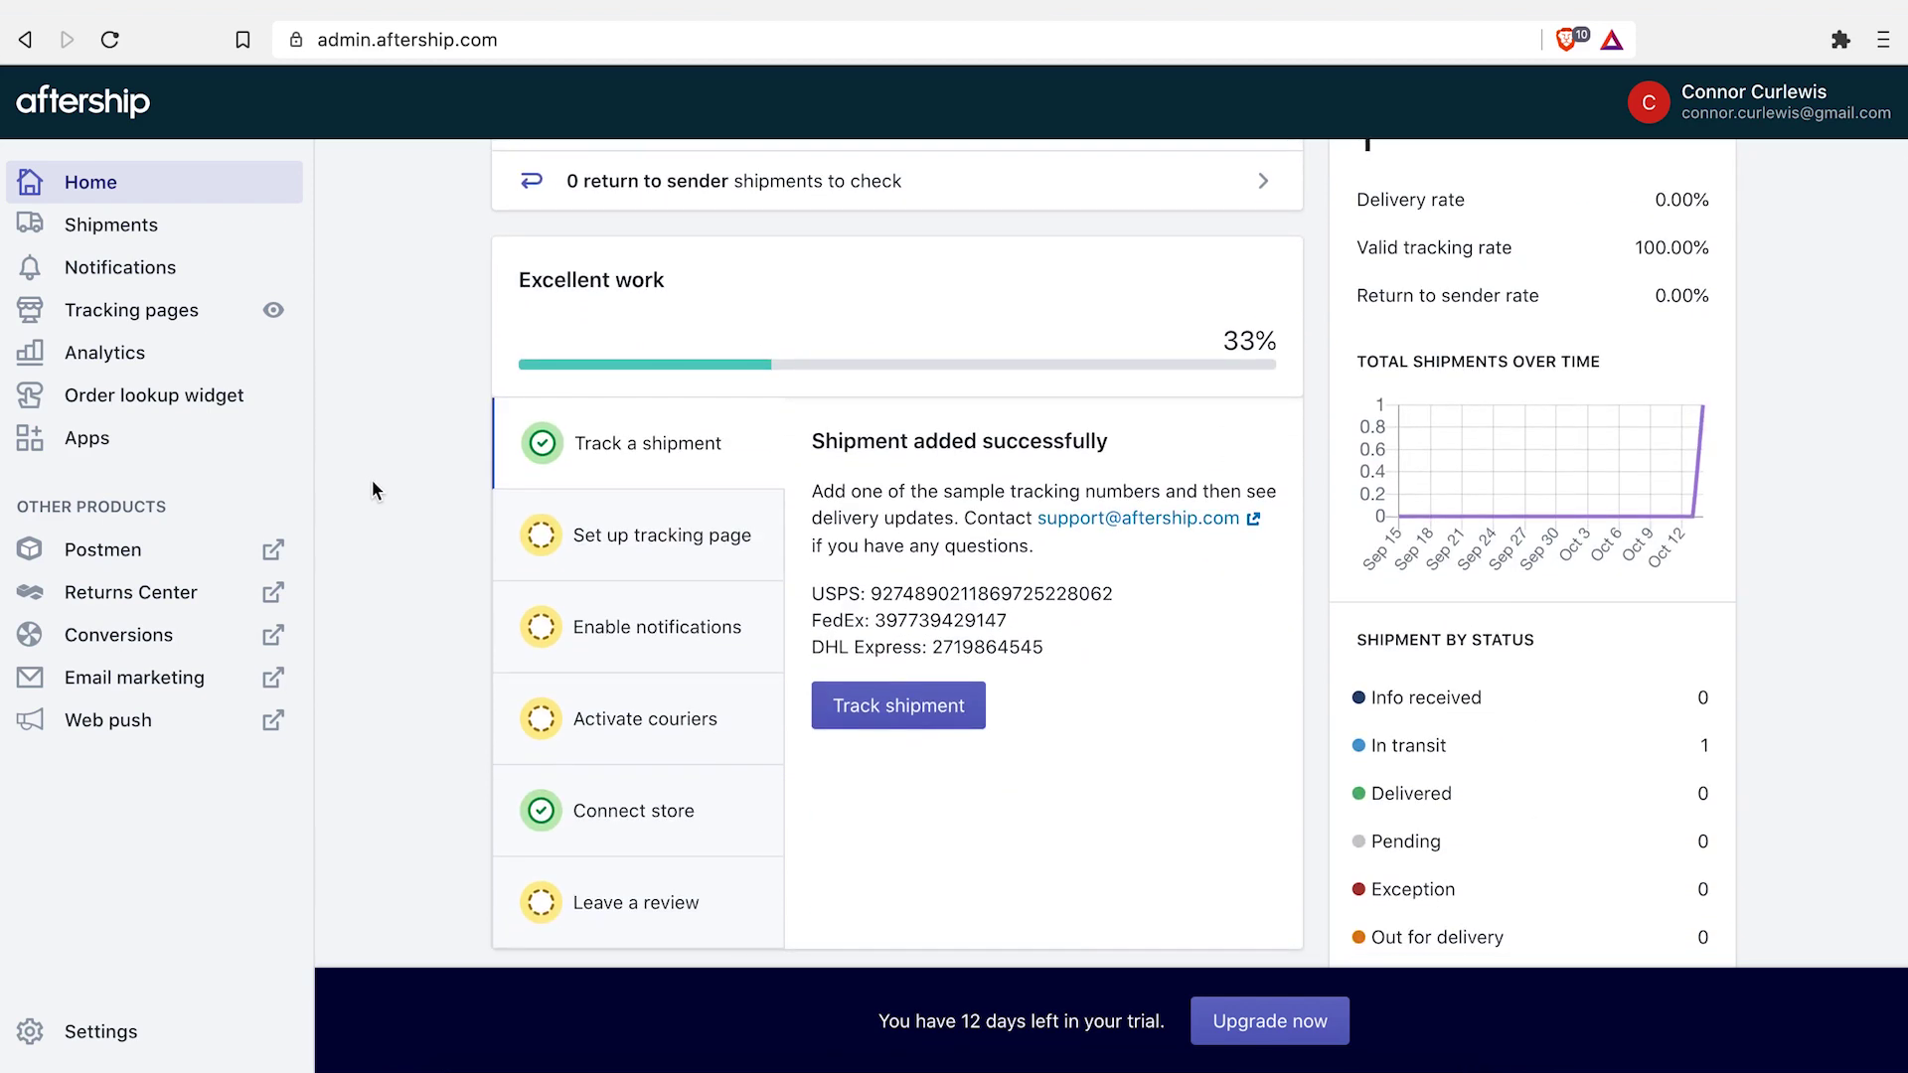
{"action": "scroll", "coordinate": [371, 479], "scroll_direction": "down", "scroll_amount": 1}
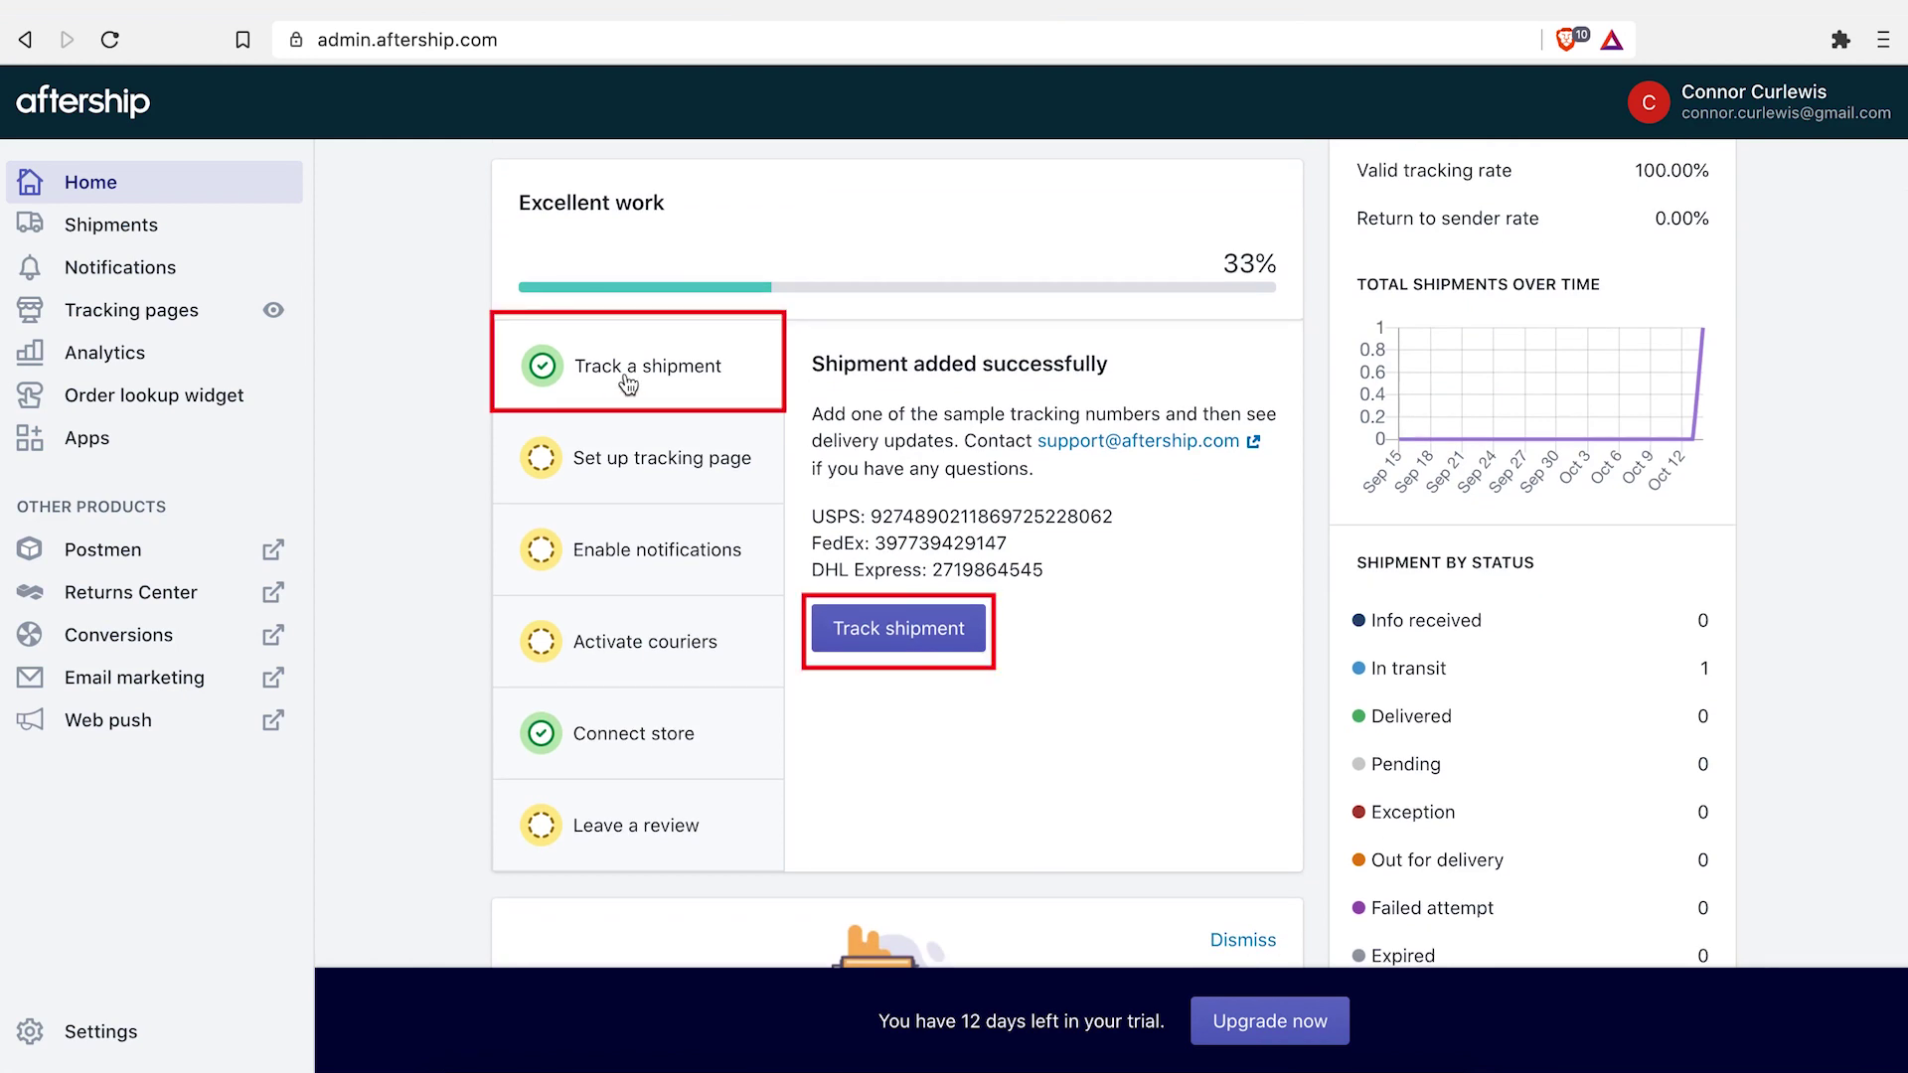
{"action": "left_click", "coordinate": [902, 632]}
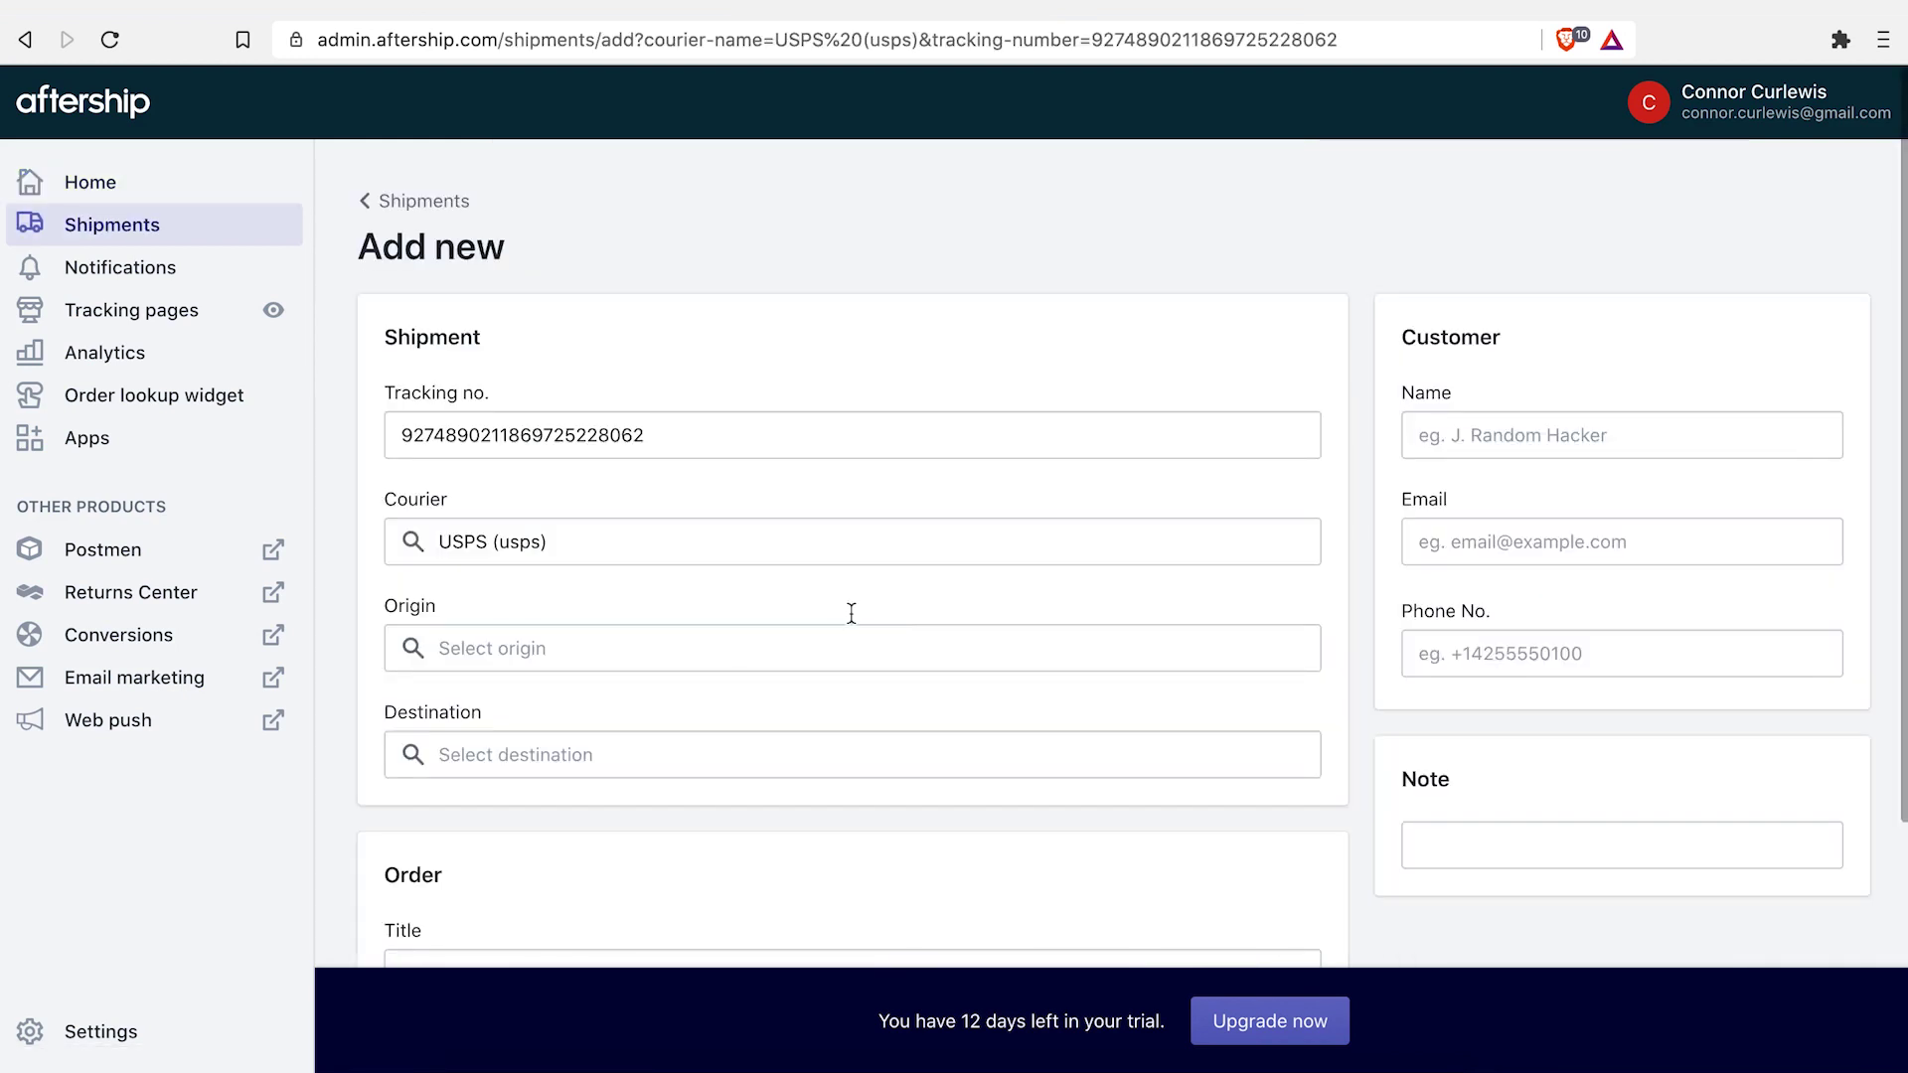
Step: Set the shipment's origin to Afghanistan and its destination to Albania, keeping USPS as the courier
{"action": "scroll", "coordinate": [837, 400], "scroll_direction": "down", "scroll_amount": 2}
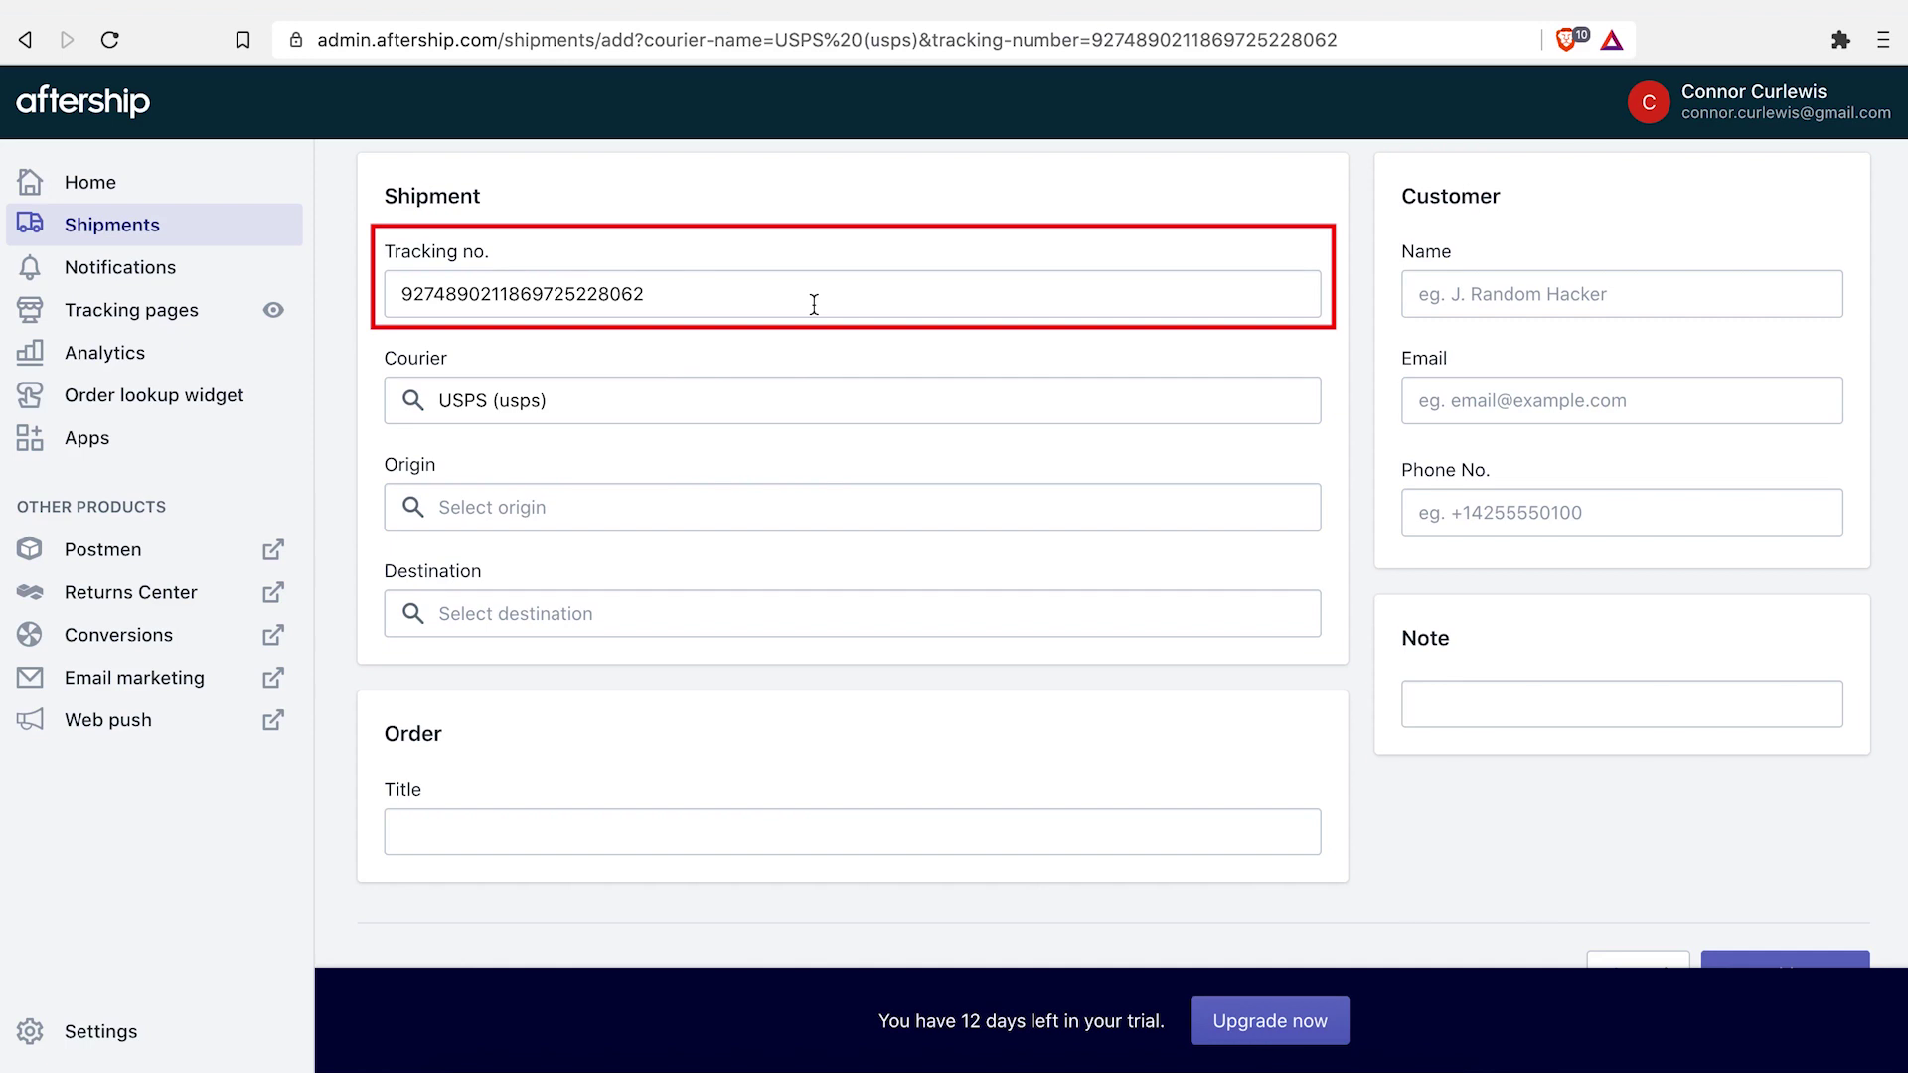
{"action": "left_click", "coordinate": [583, 407]}
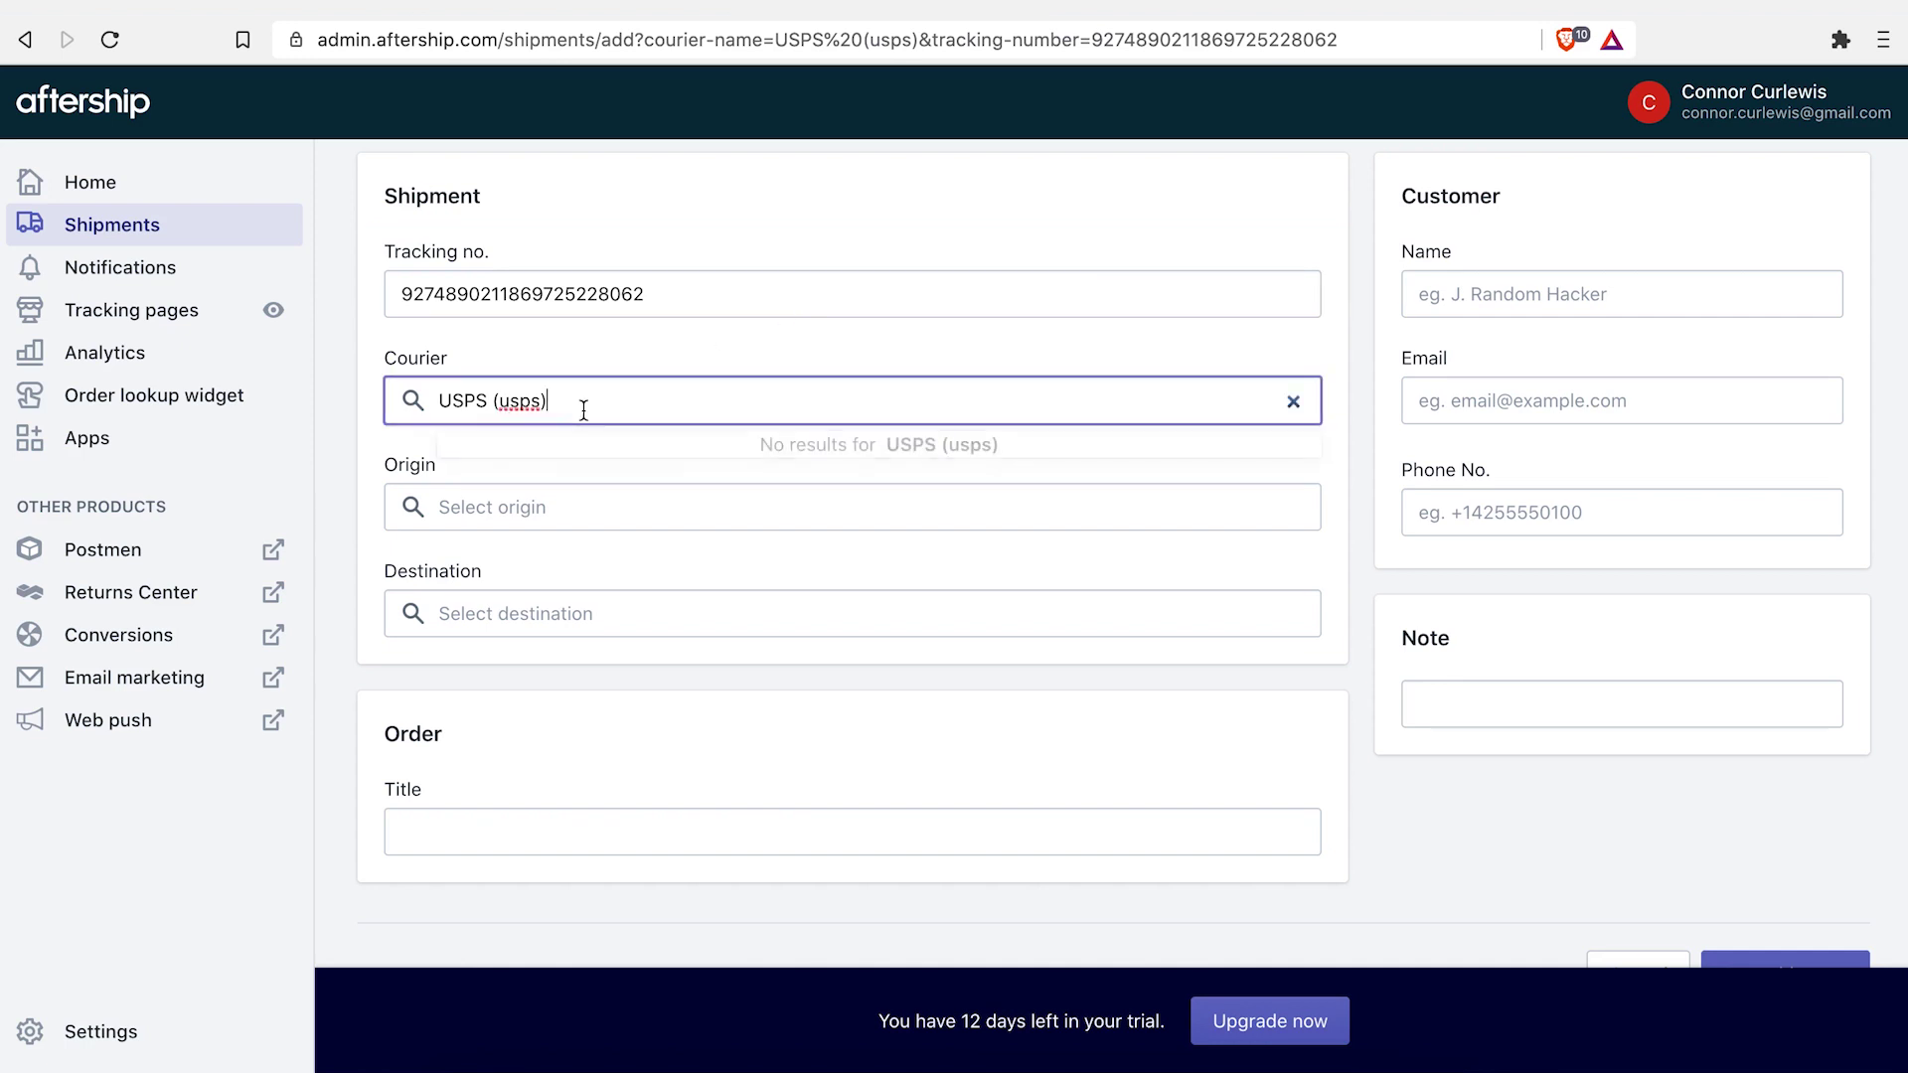
{"action": "left_click", "coordinate": [578, 515]}
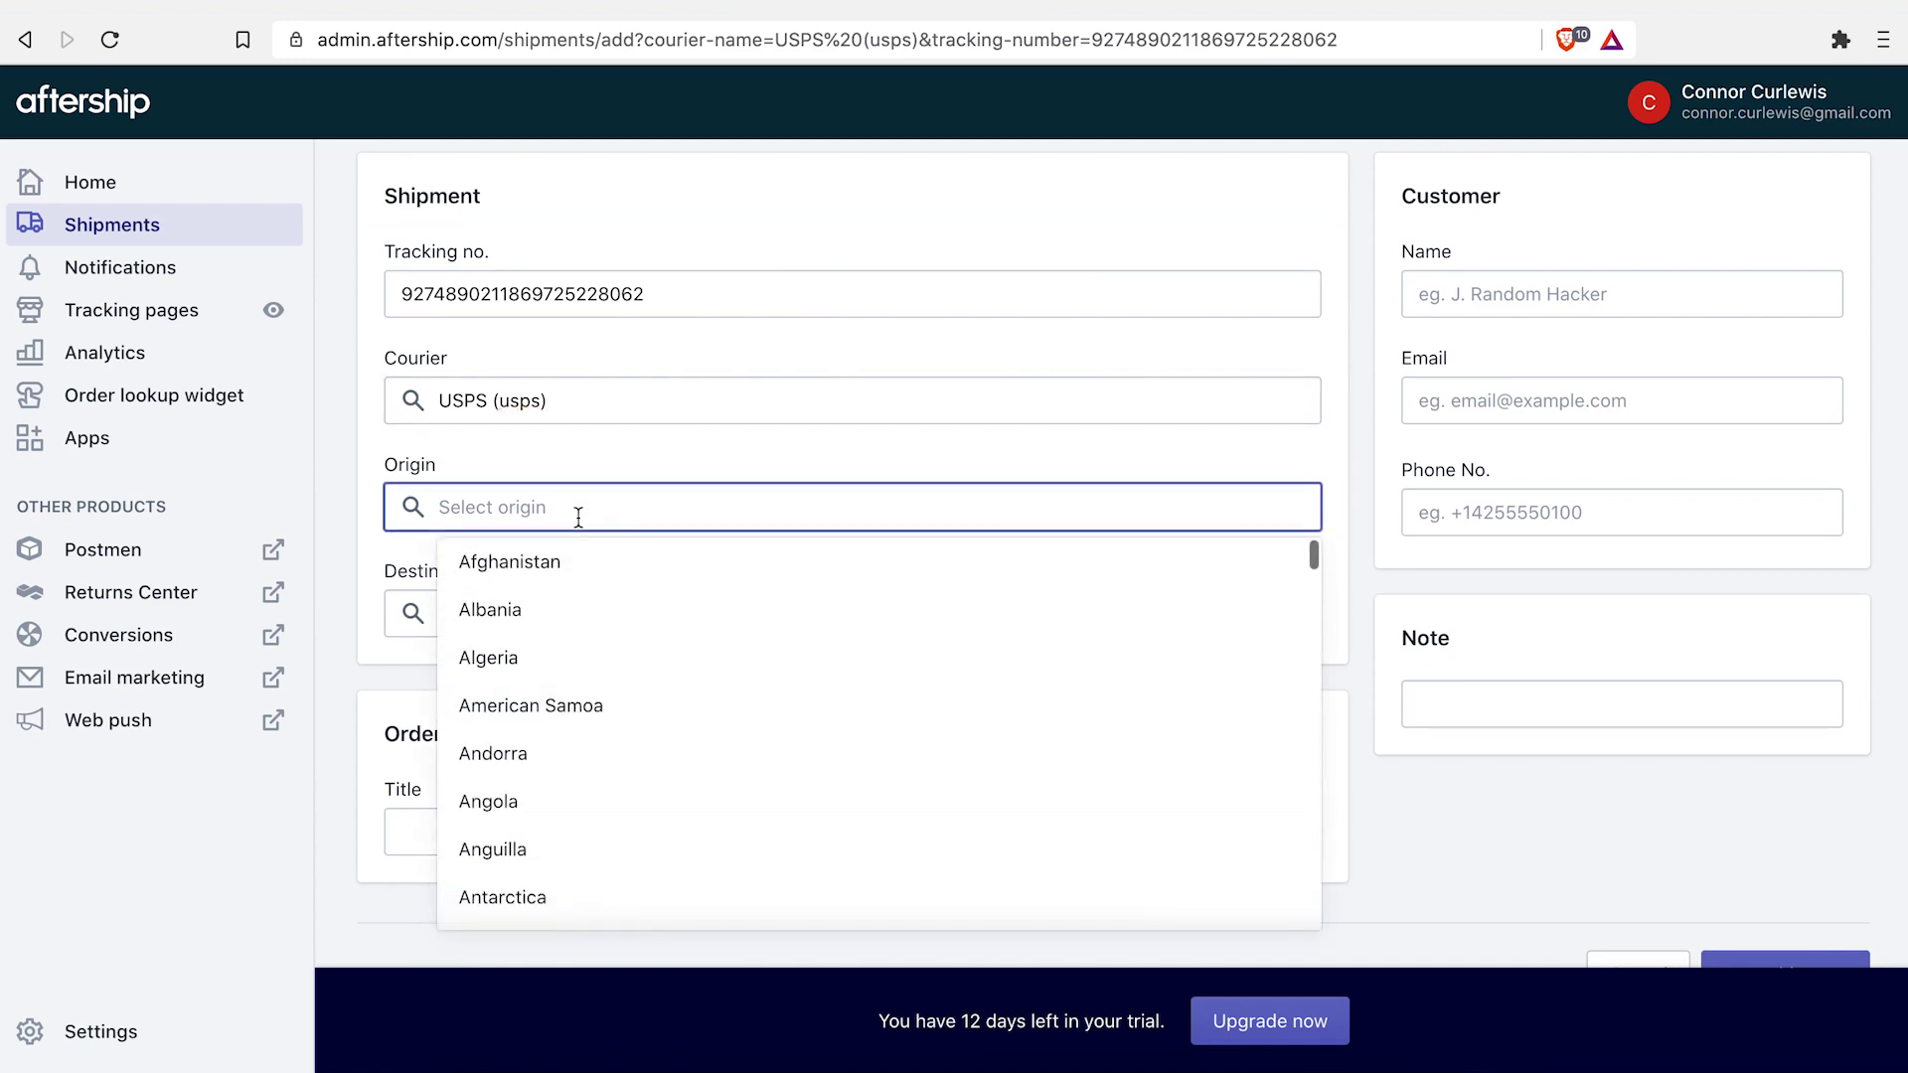
{"action": "left_click", "coordinate": [556, 562]}
{"action": "left_click", "coordinate": [554, 613]}
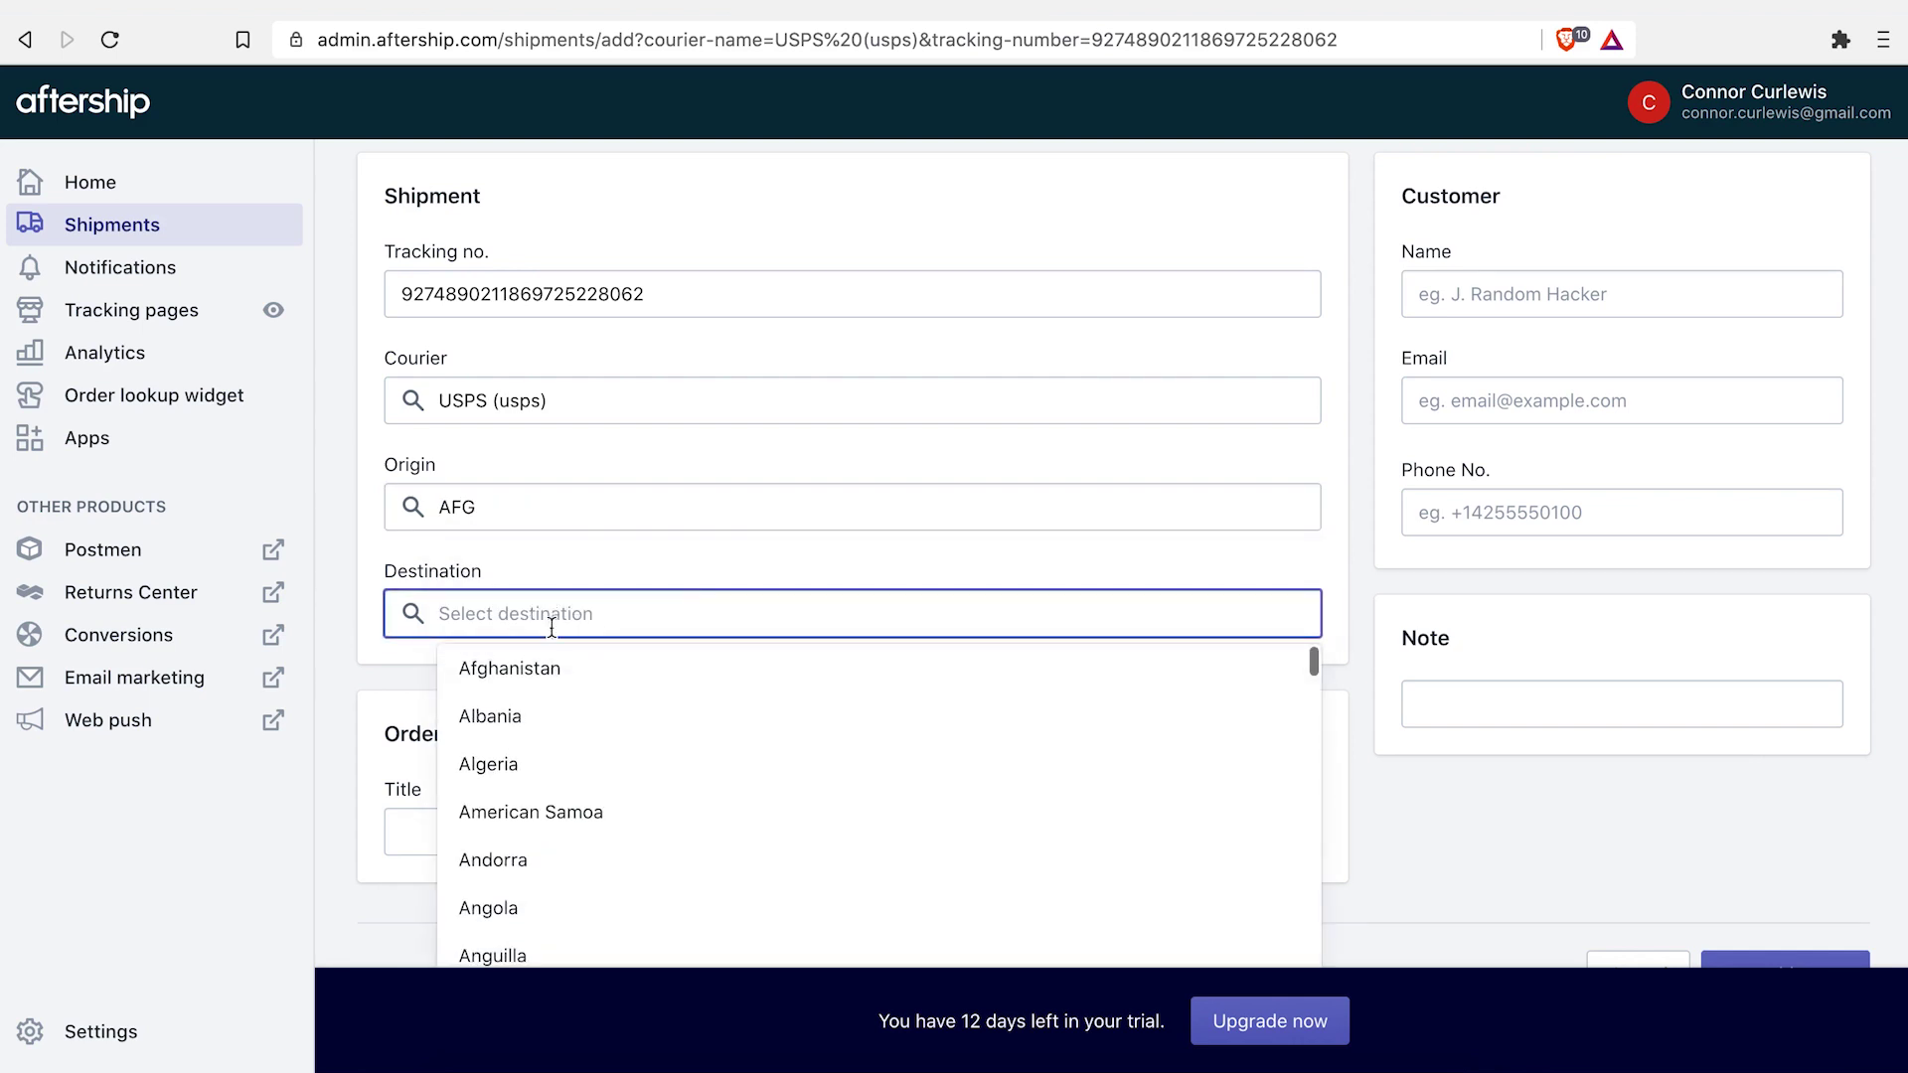
{"action": "left_click", "coordinate": [534, 730]}
Step: Enter "Woven basket" as the order title and submit the new shipment
{"action": "key", "text": "Tab"}
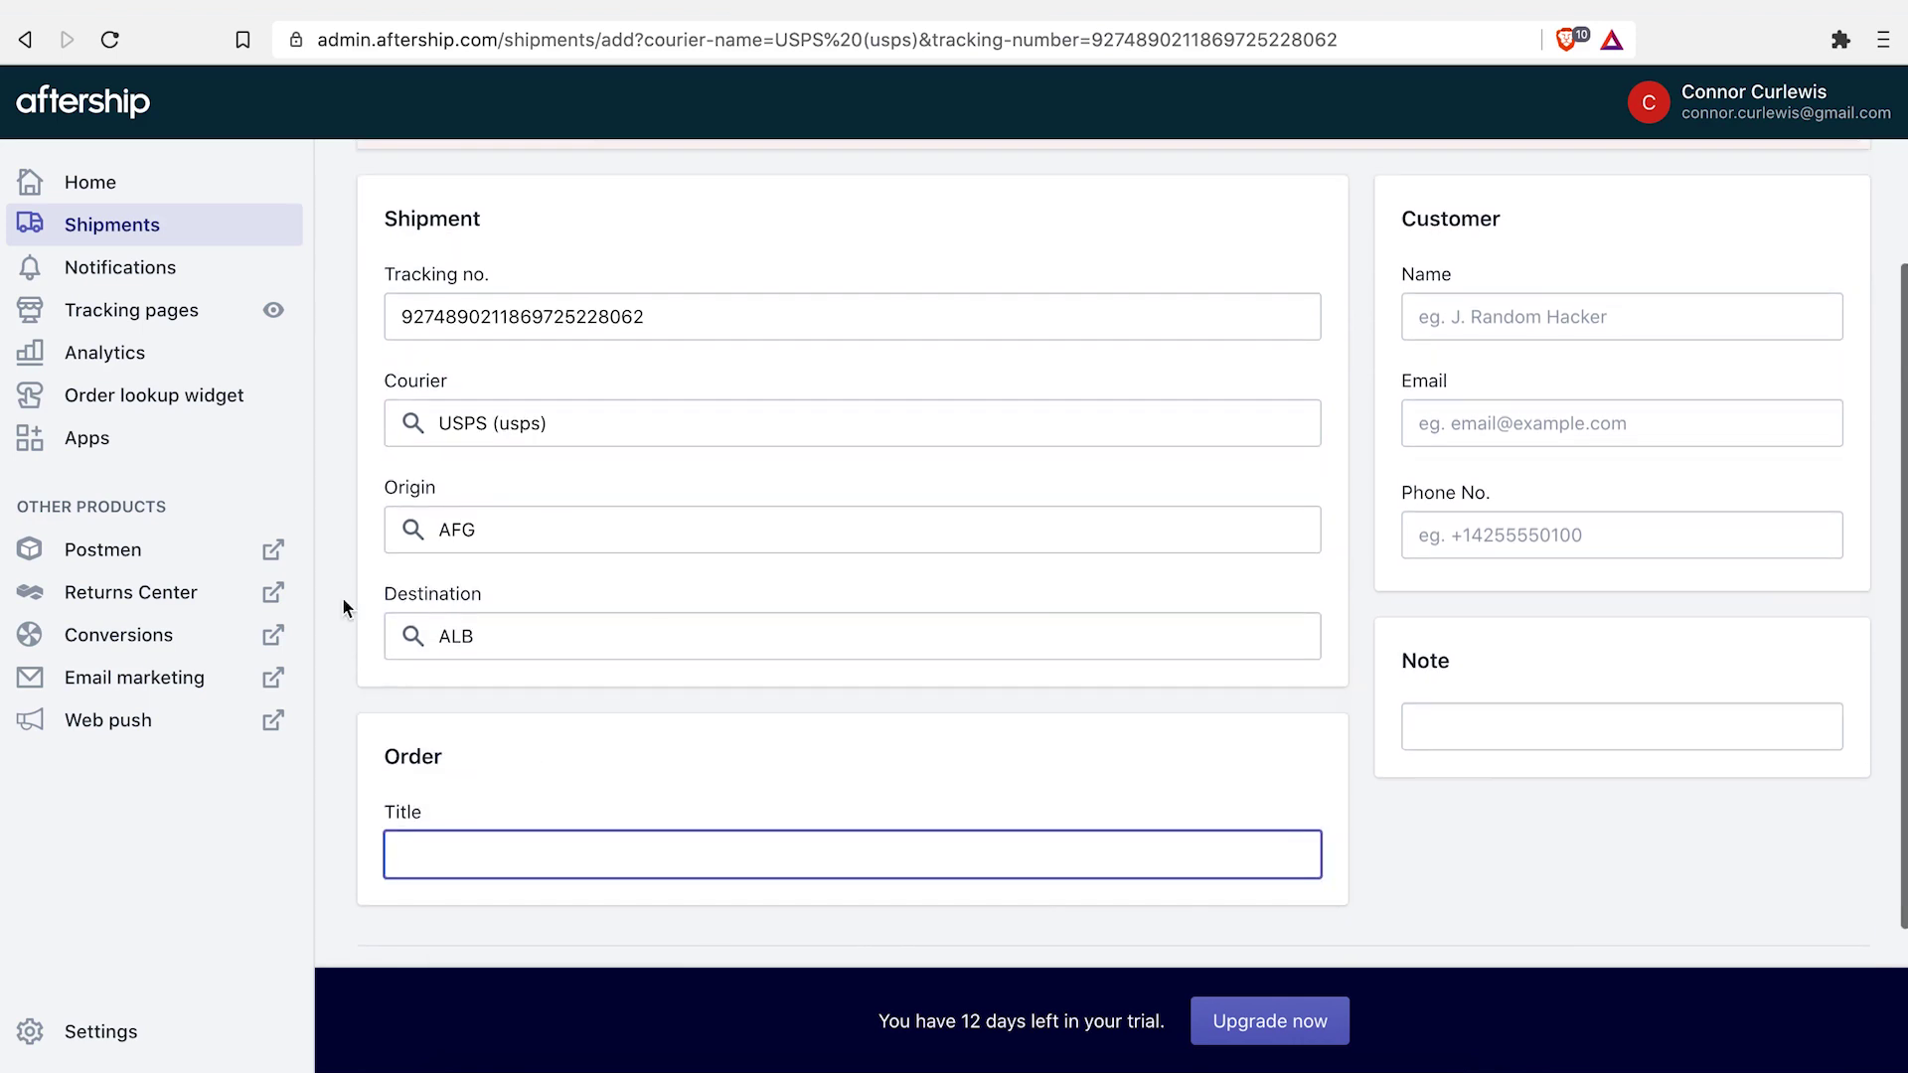
{"action": "type", "text": "Woven basket"}
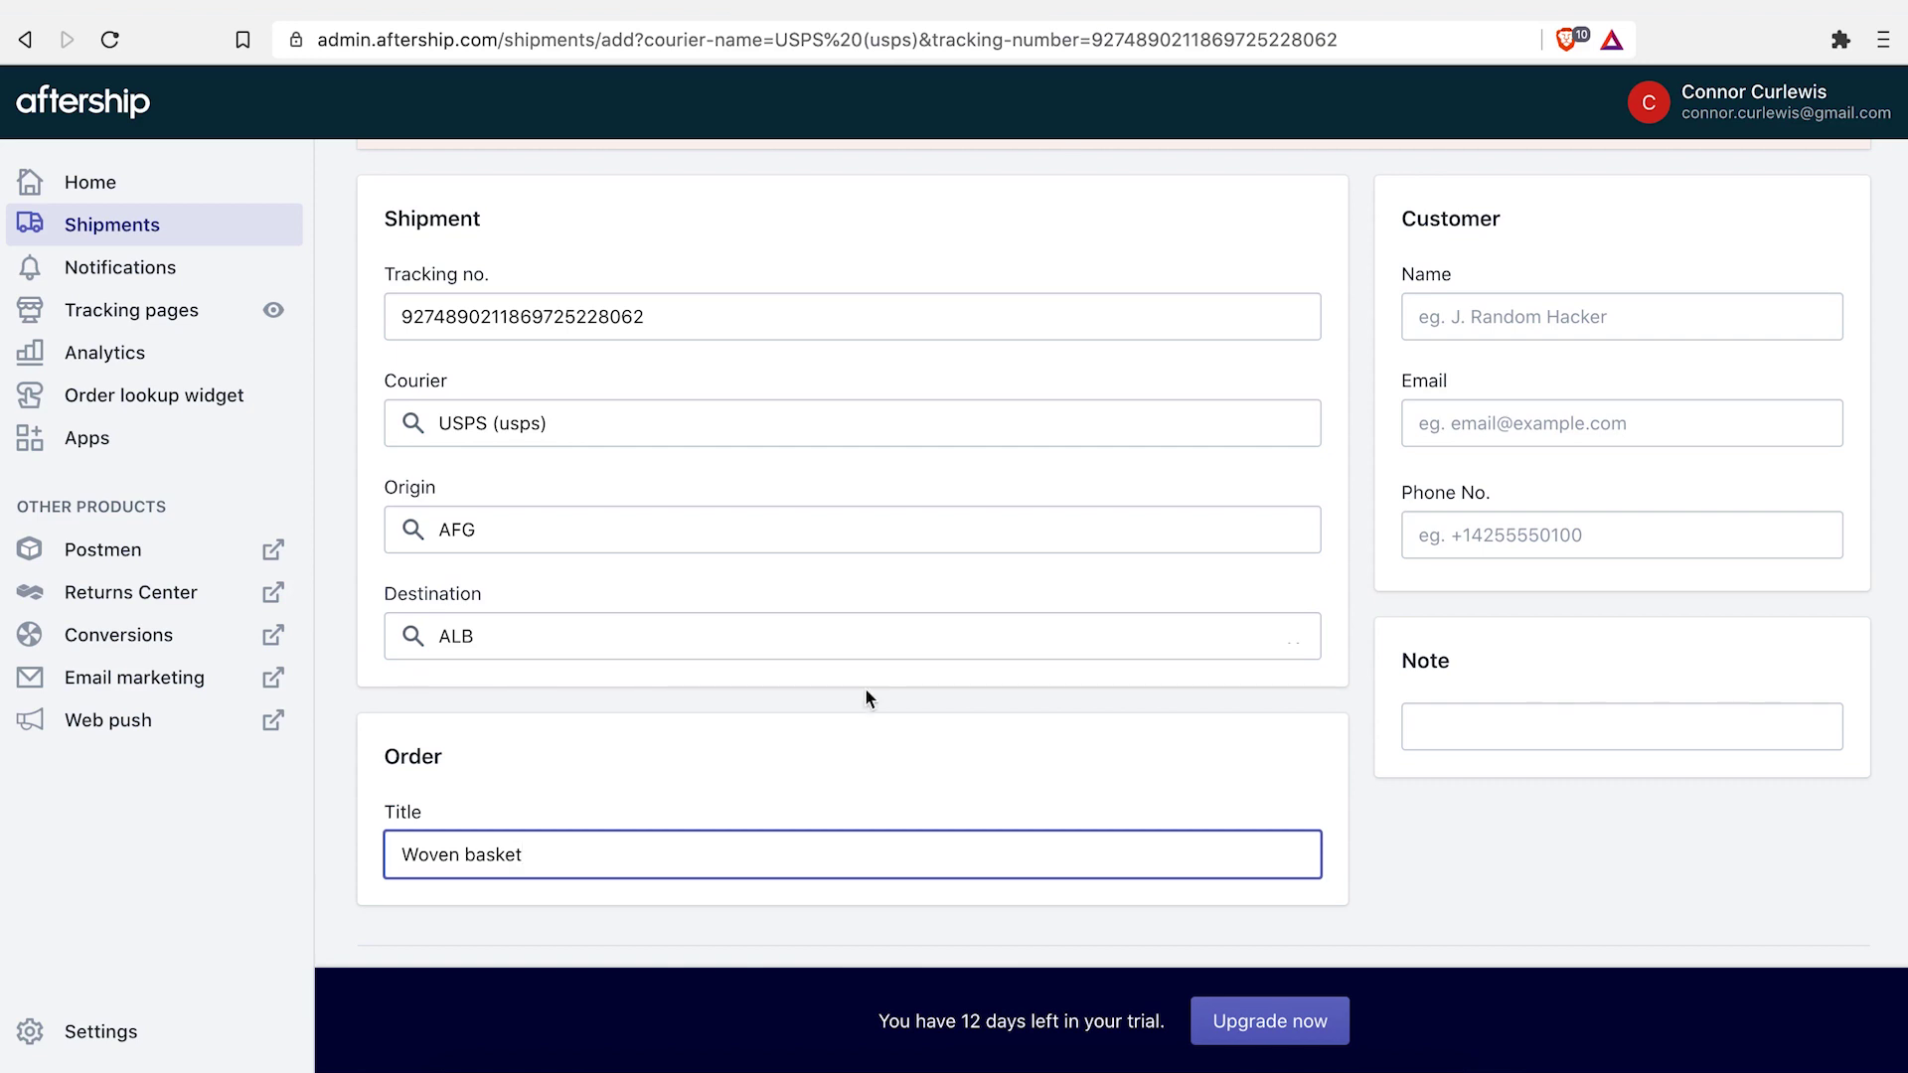
{"action": "scroll", "coordinate": [865, 699], "scroll_direction": "down", "scroll_amount": 3}
{"action": "left_click", "coordinate": [1764, 790]}
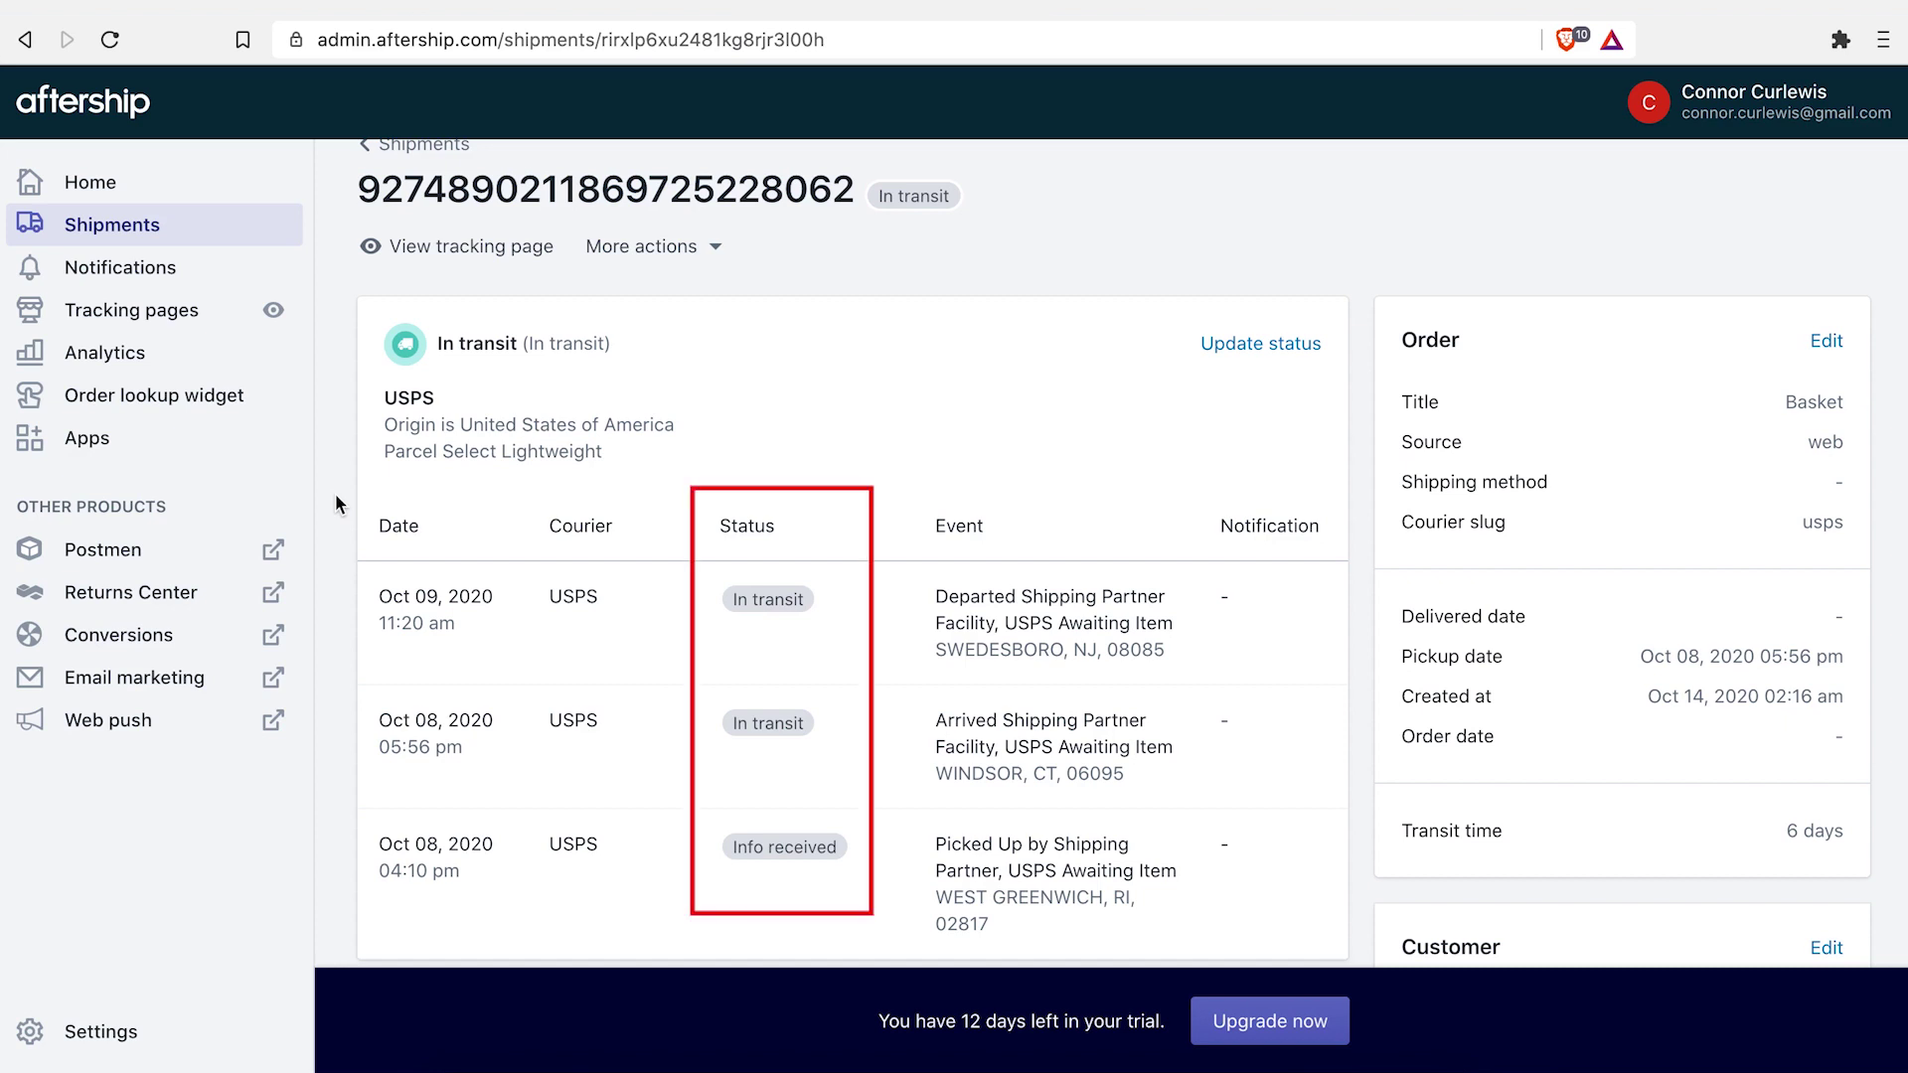
Step: Review the shipment's tracking events, courier and status columns, order details, and customer, note and custom field sections
{"action": "scroll", "coordinate": [336, 528], "scroll_direction": "down", "scroll_amount": 1}
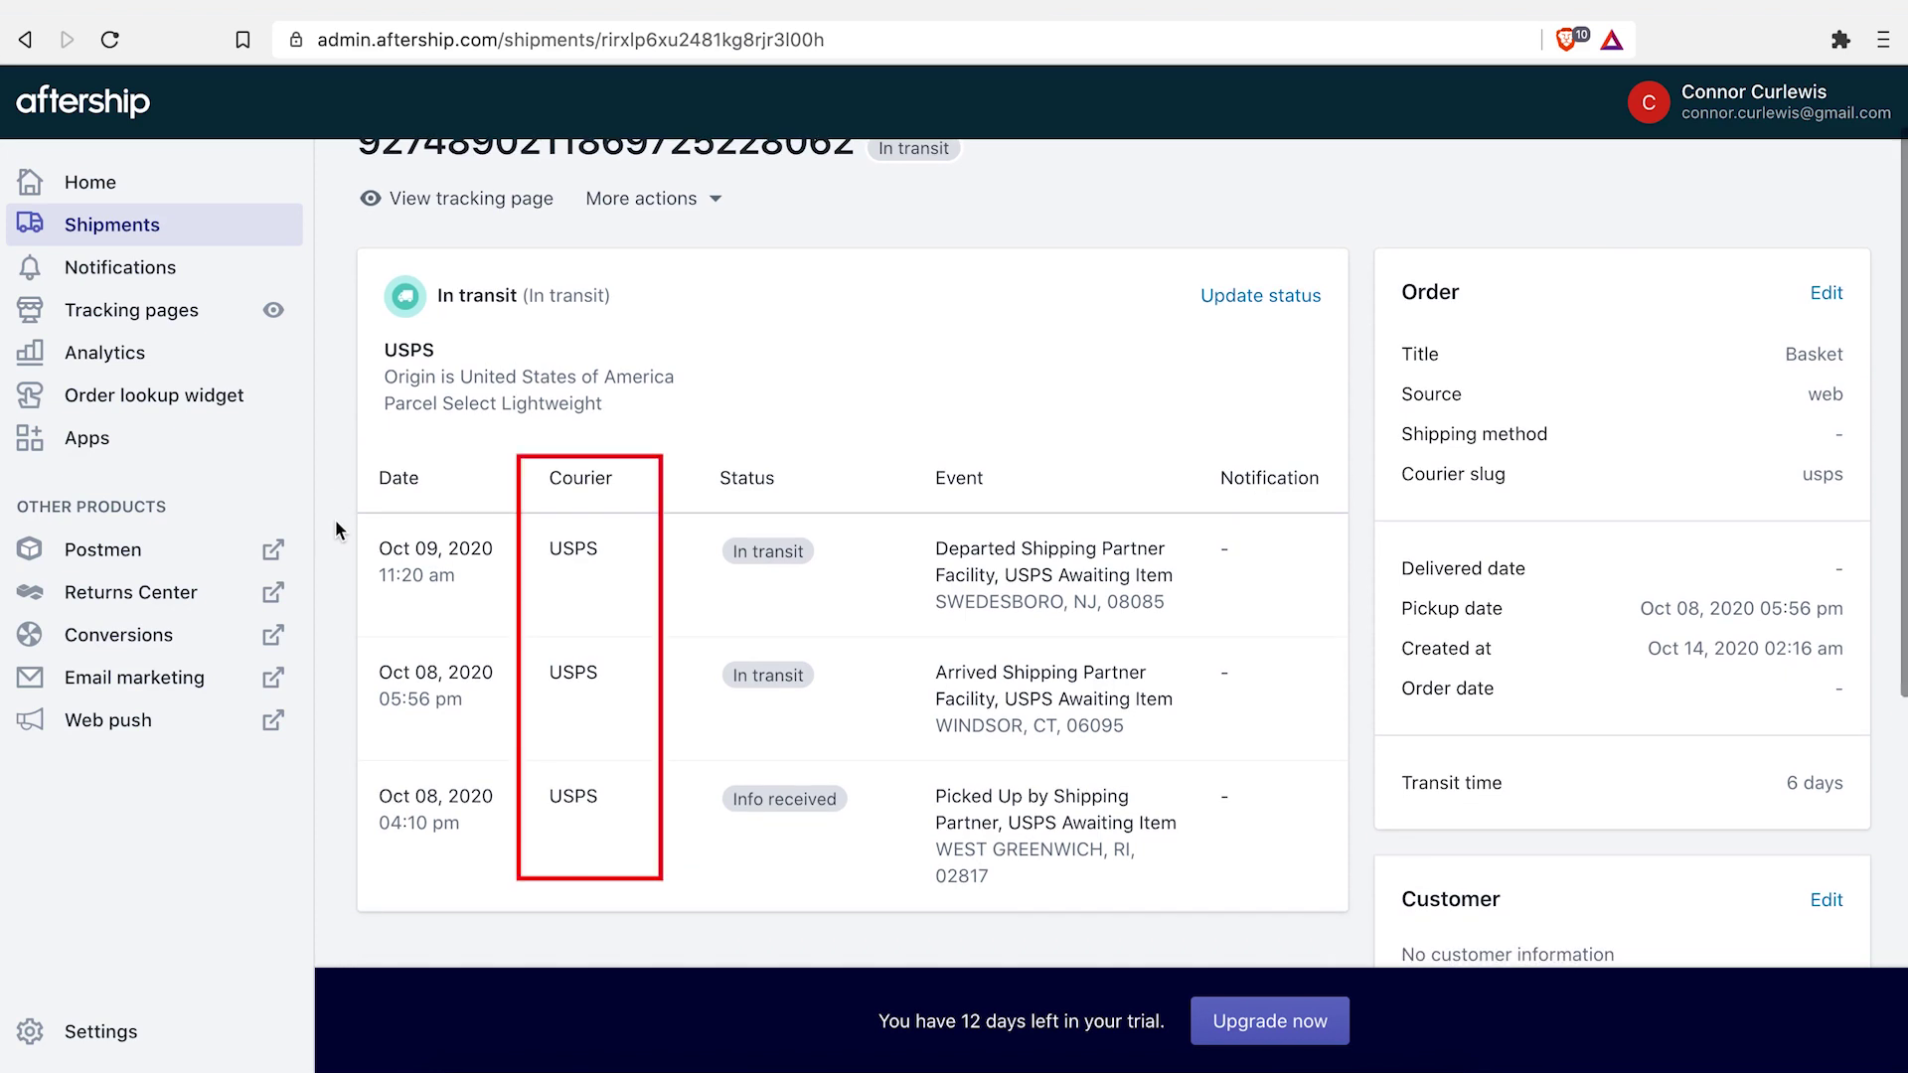
{"action": "scroll", "coordinate": [336, 519], "scroll_direction": "down", "scroll_amount": 8}
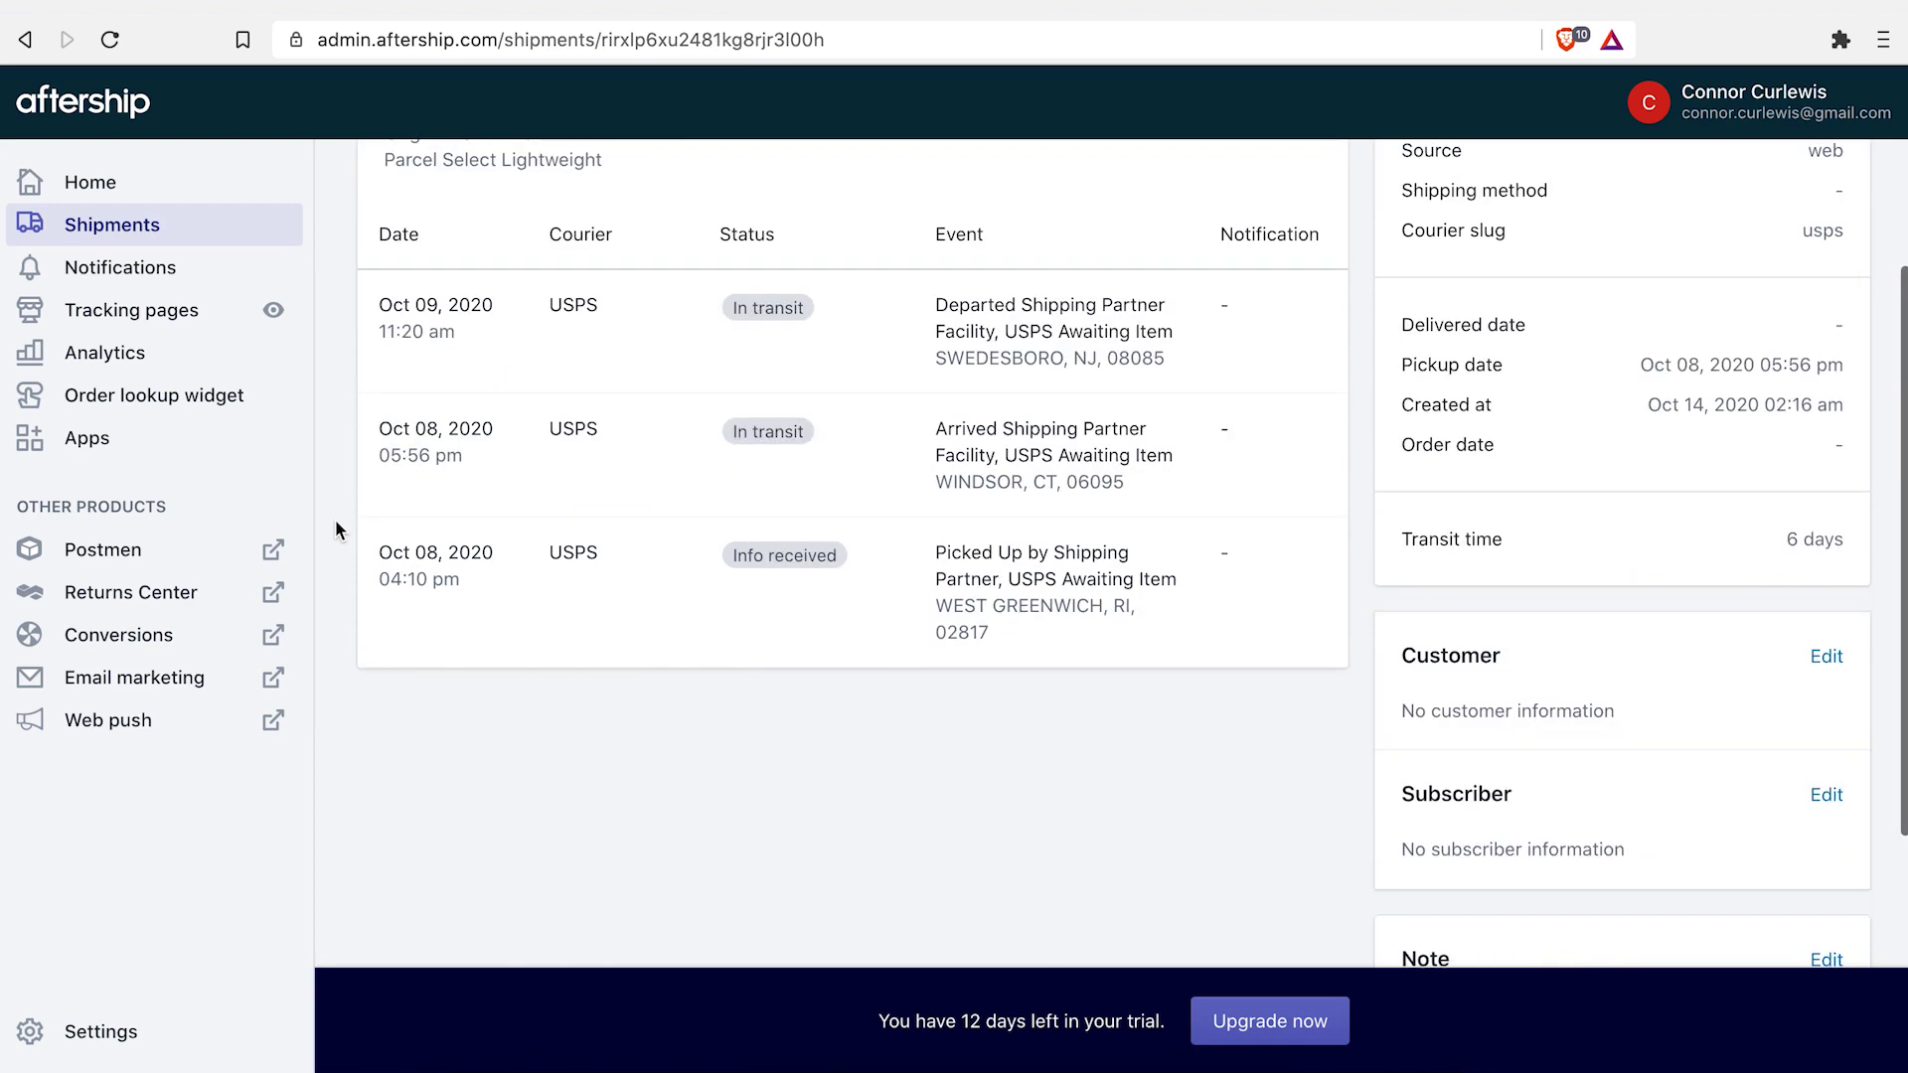
{"action": "scroll", "coordinate": [1377, 722], "scroll_direction": "down", "scroll_amount": 6}
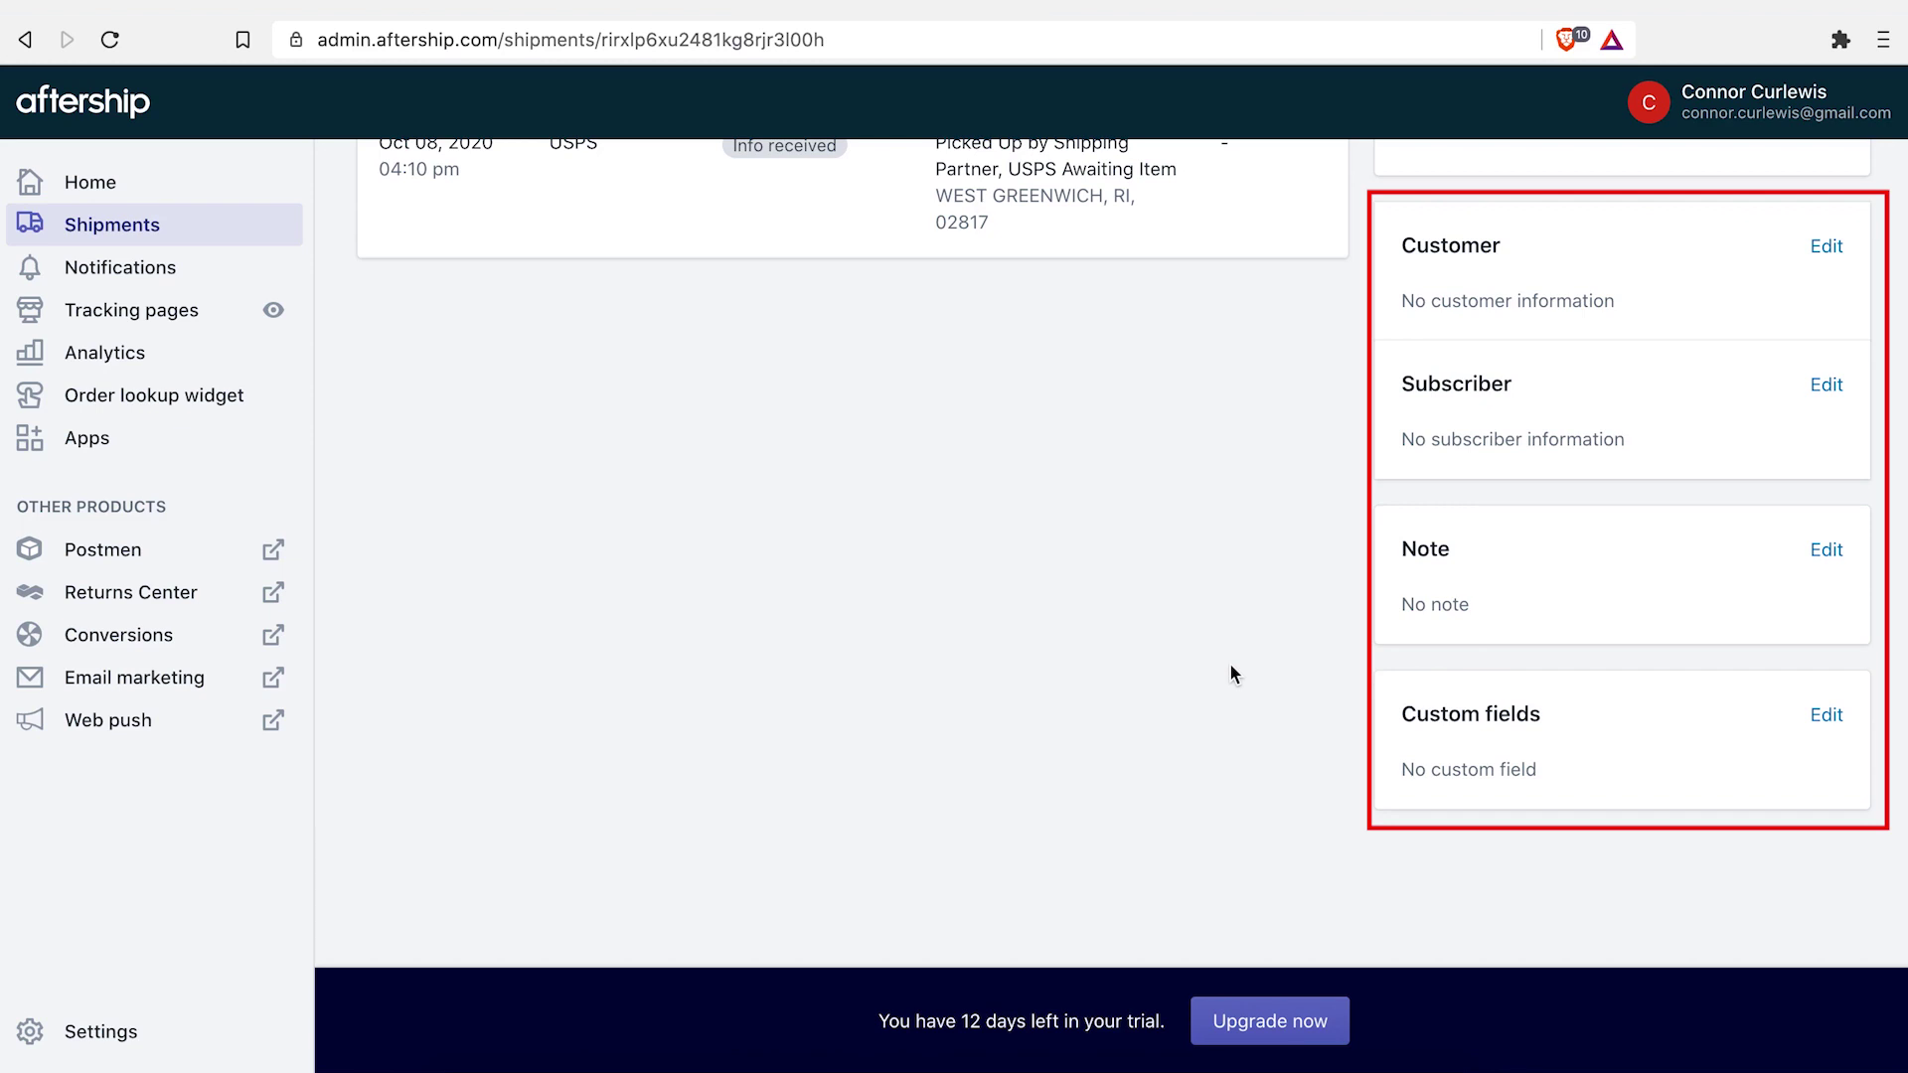
{"action": "scroll", "coordinate": [1231, 664], "scroll_direction": "up", "scroll_amount": 14}
{"action": "scroll", "coordinate": [1372, 515], "scroll_direction": "up", "scroll_amount": 1}
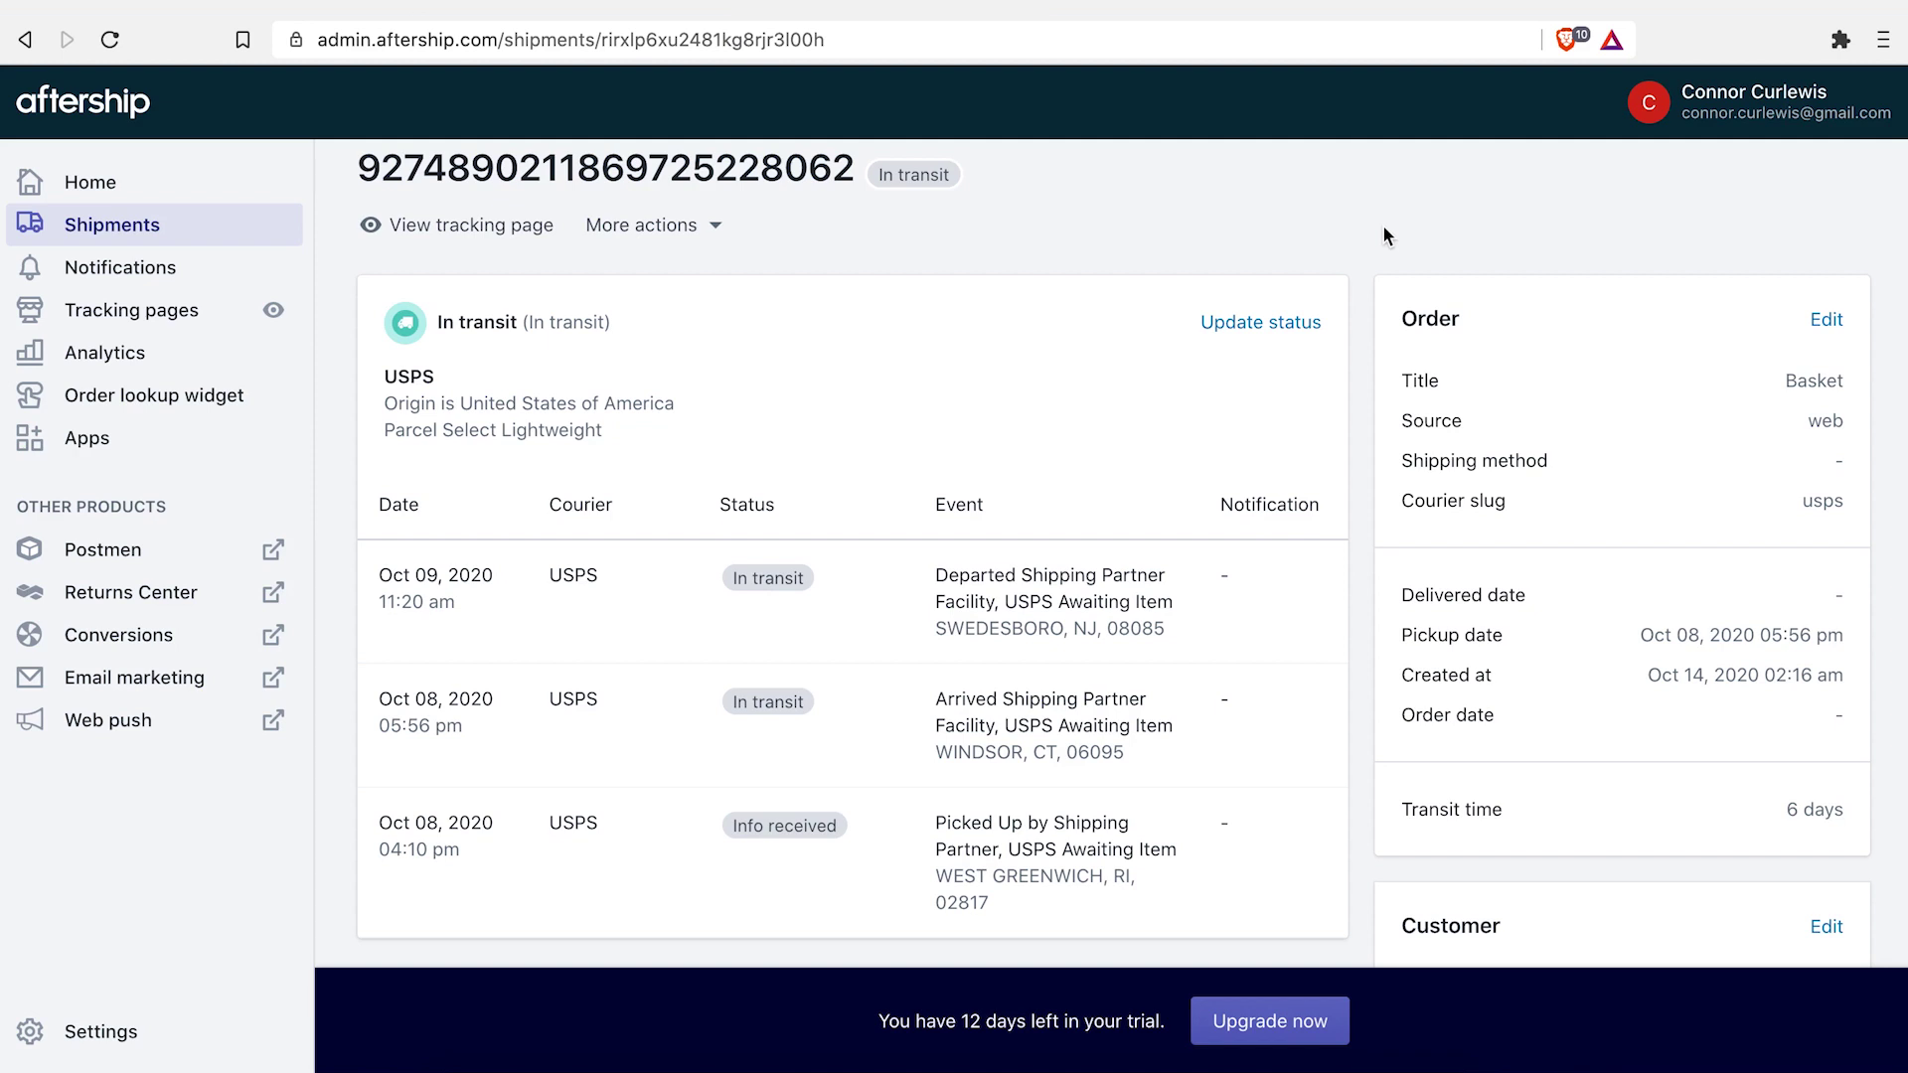
{"action": "scroll", "coordinate": [1384, 235], "scroll_direction": "up", "scroll_amount": 2}
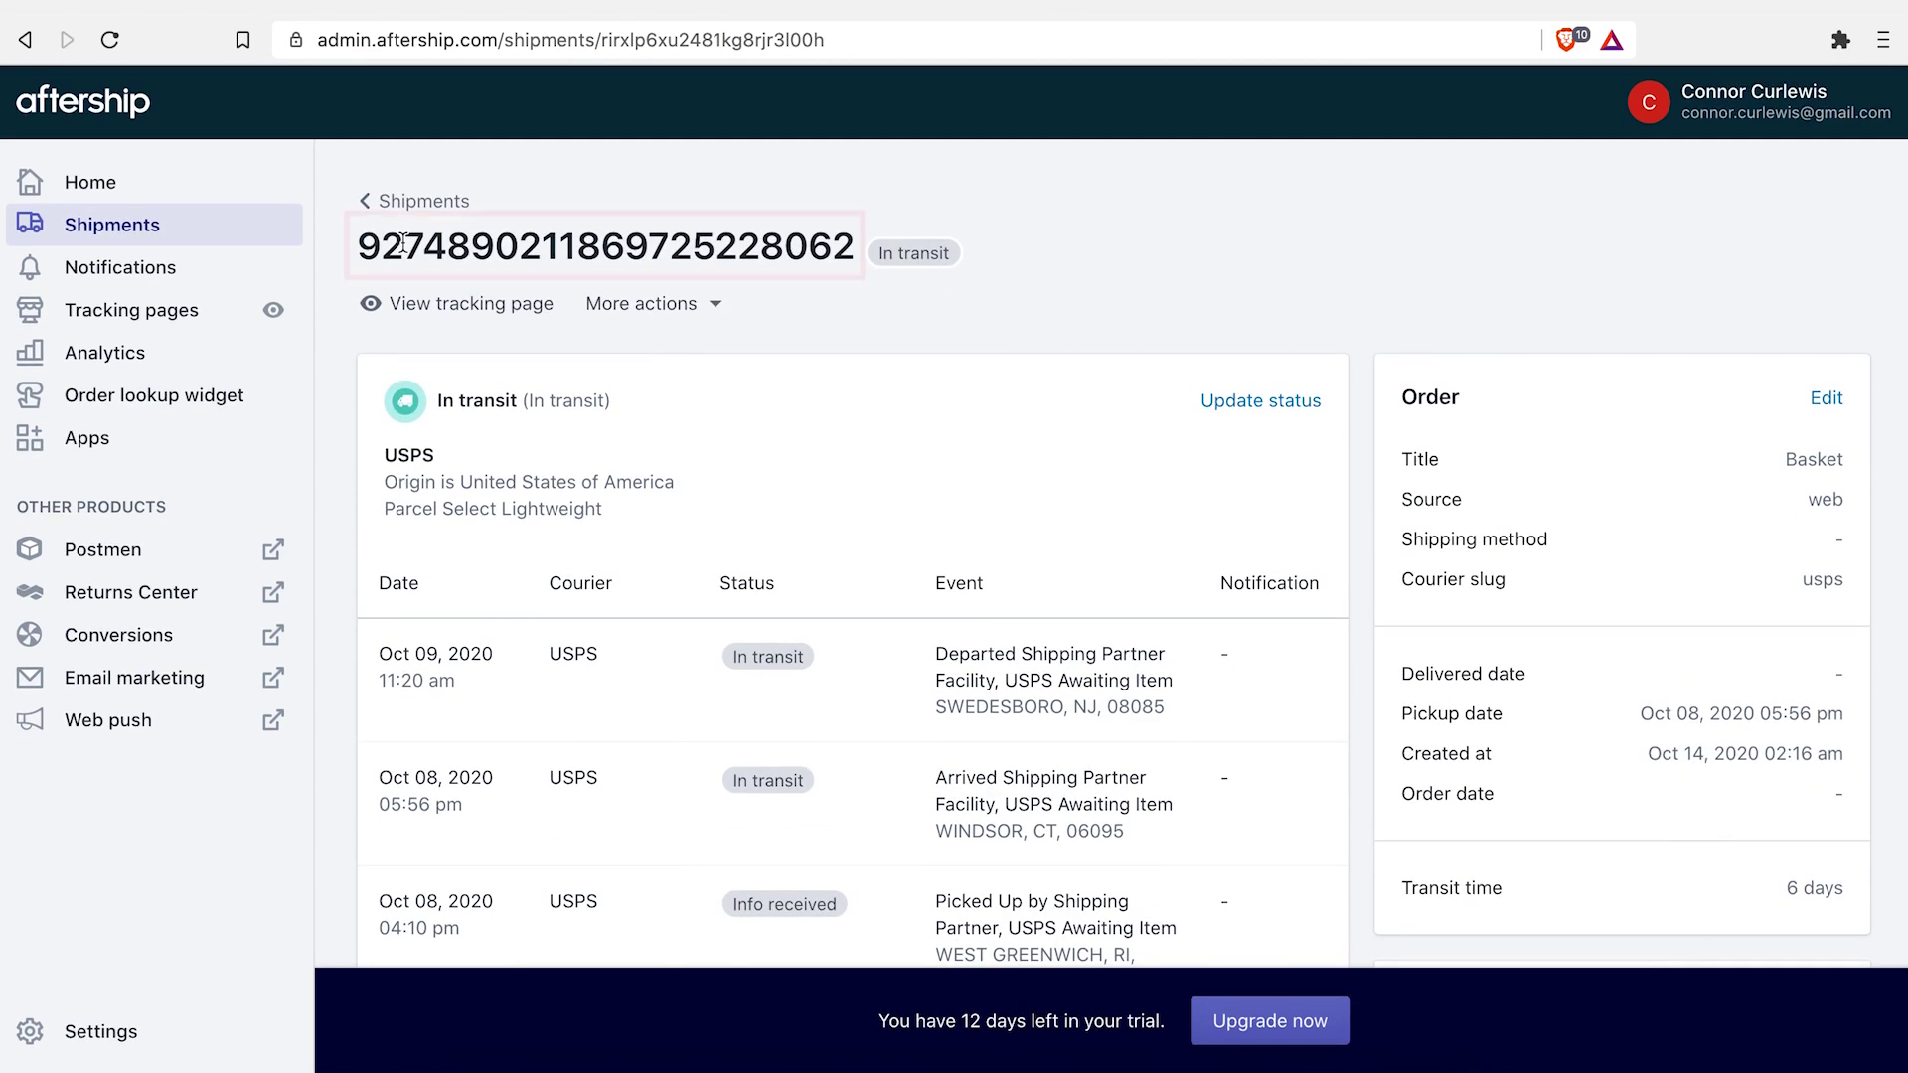
Step: Open the tracking page's Sake theme for customization, discarding the unsaved changes, and check its accent color setting
{"action": "left_click", "coordinate": [132, 309]}
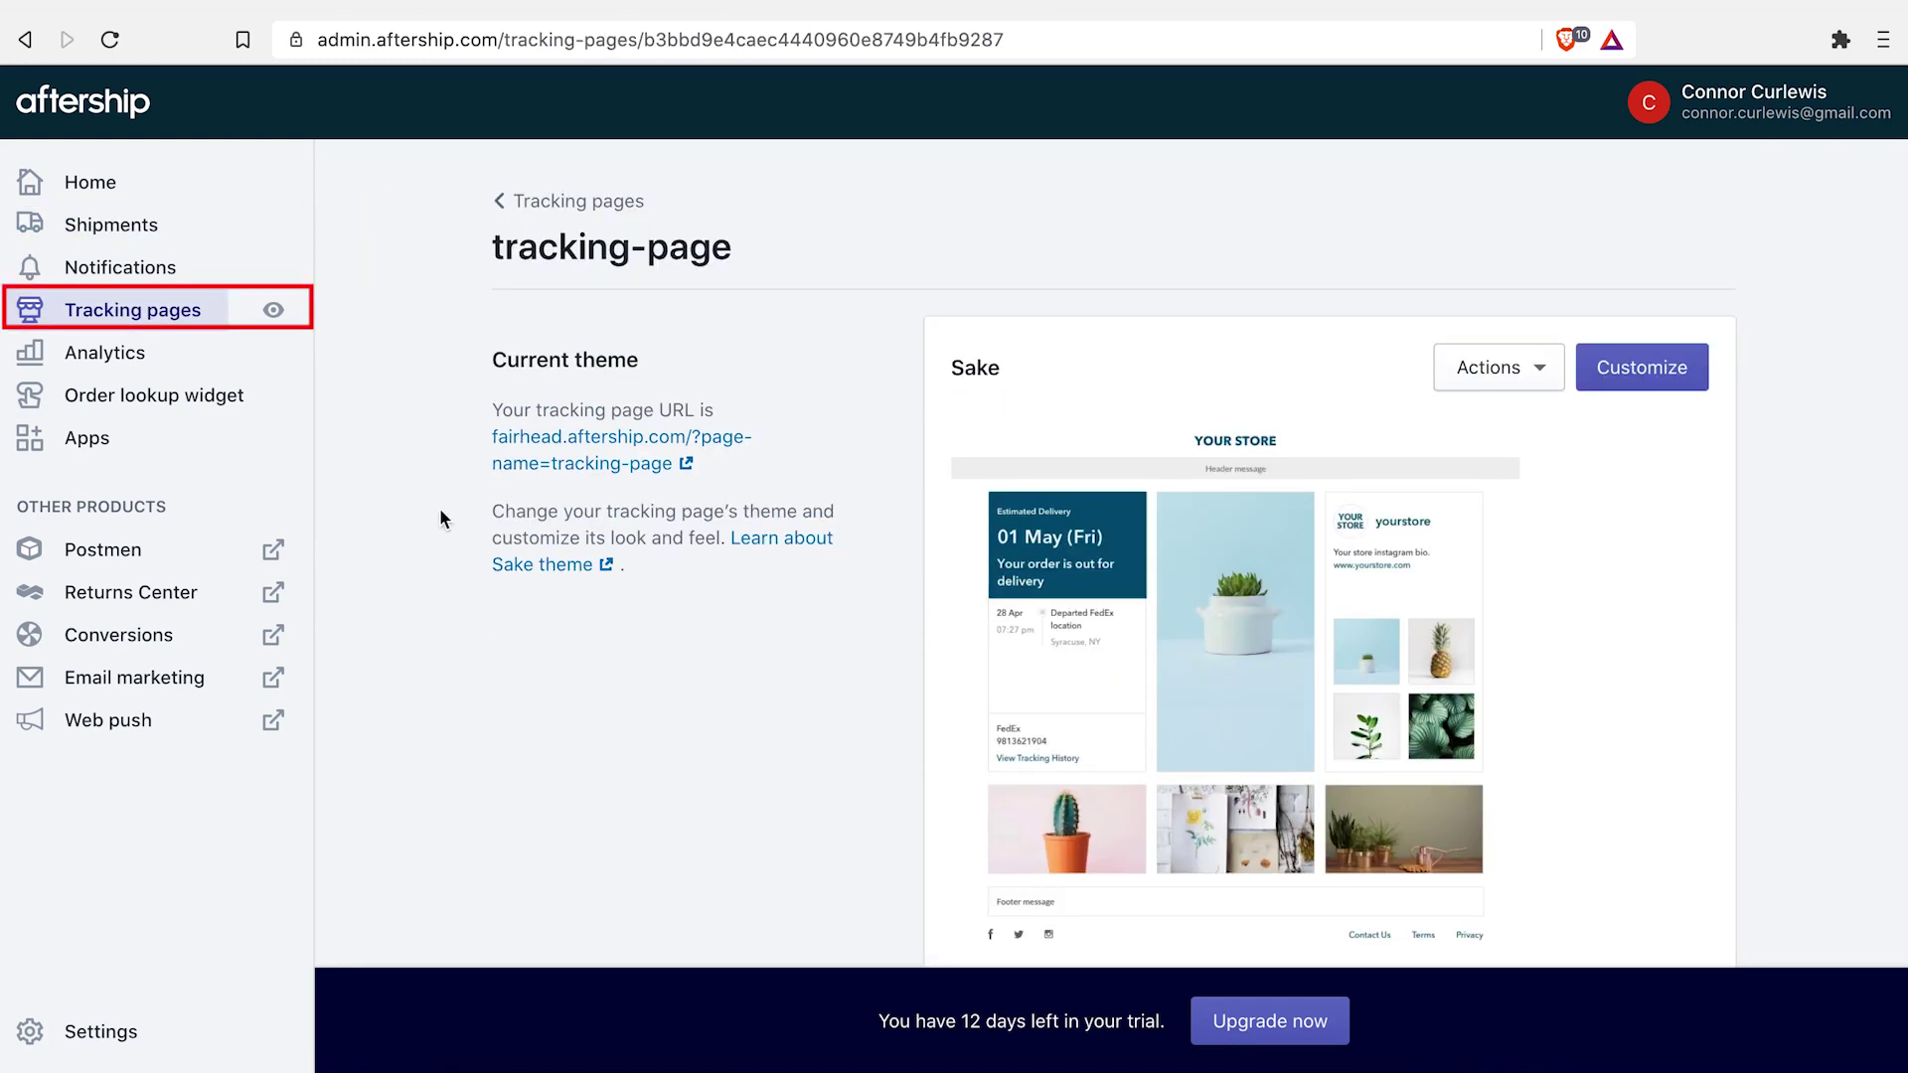
{"action": "scroll", "coordinate": [438, 527], "scroll_direction": "down", "scroll_amount": 1}
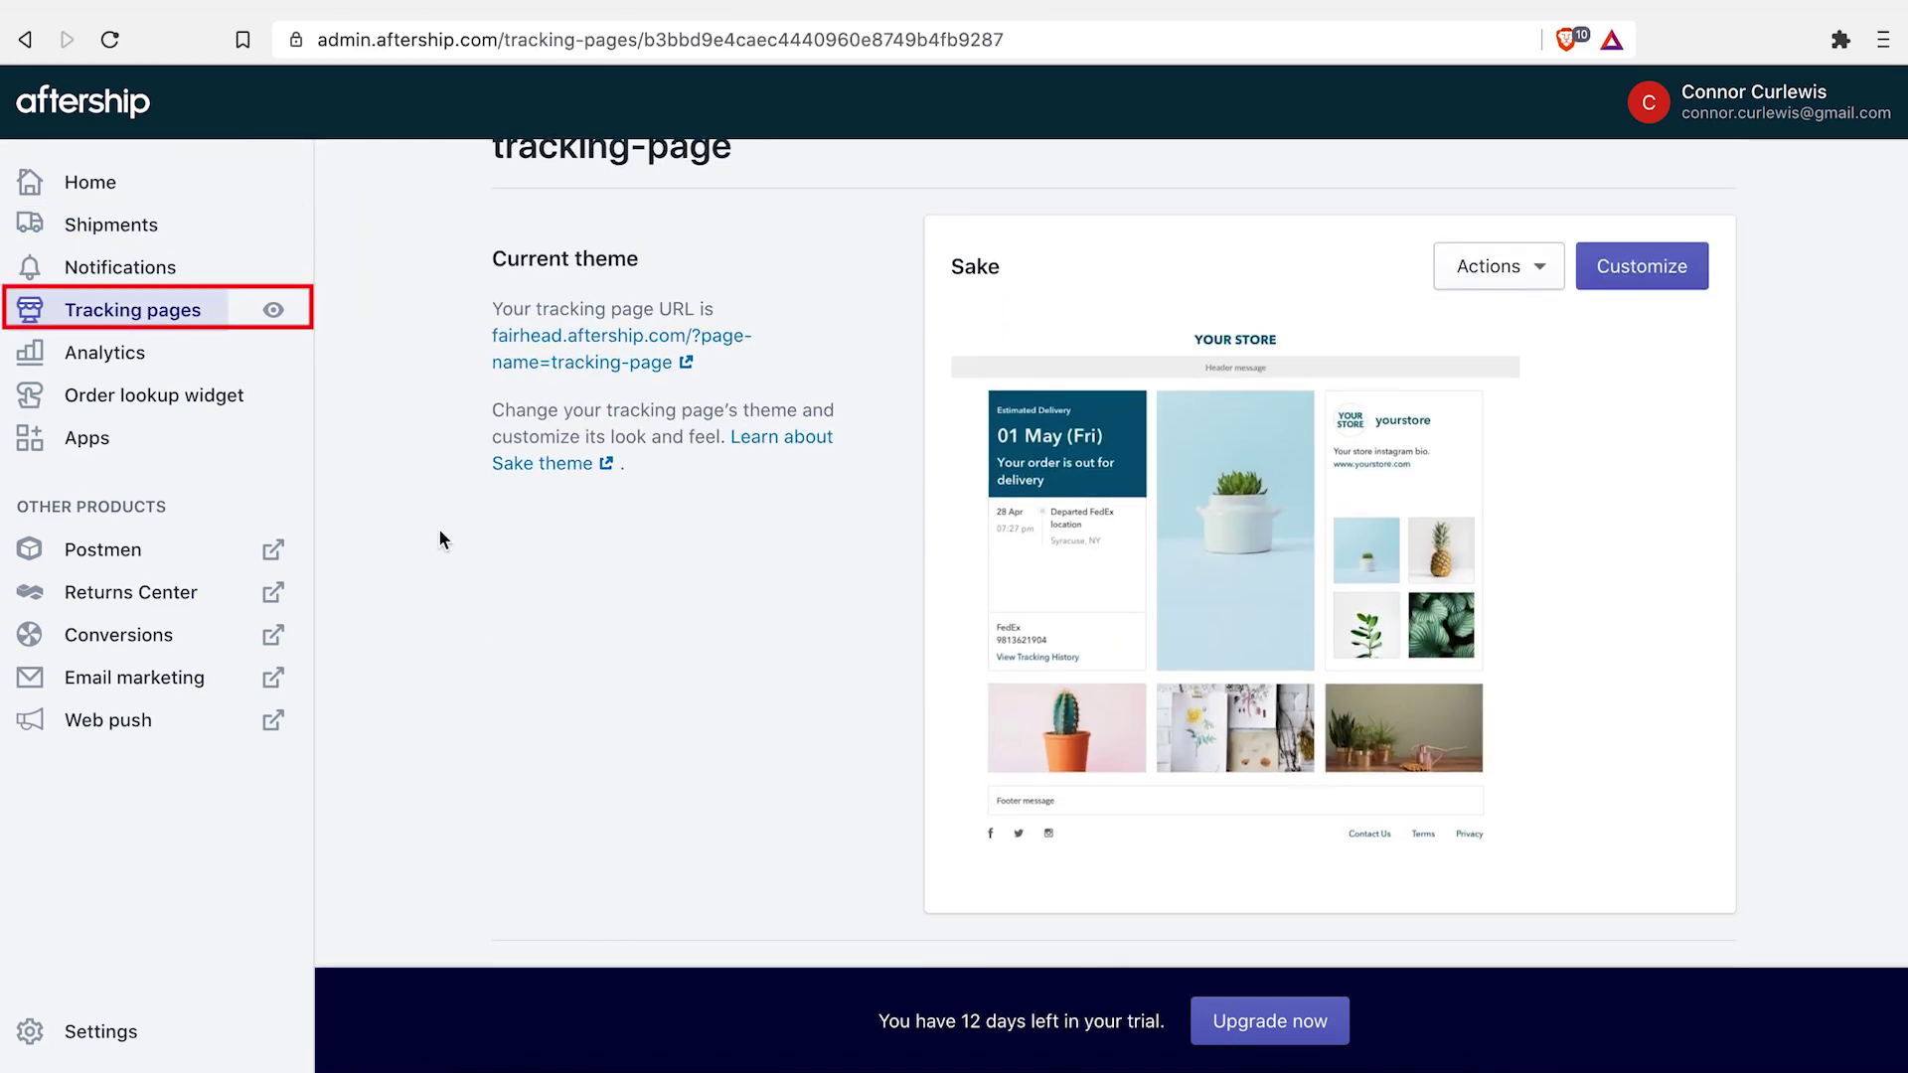
{"action": "scroll", "coordinate": [1631, 288], "scroll_direction": "down", "scroll_amount": 8}
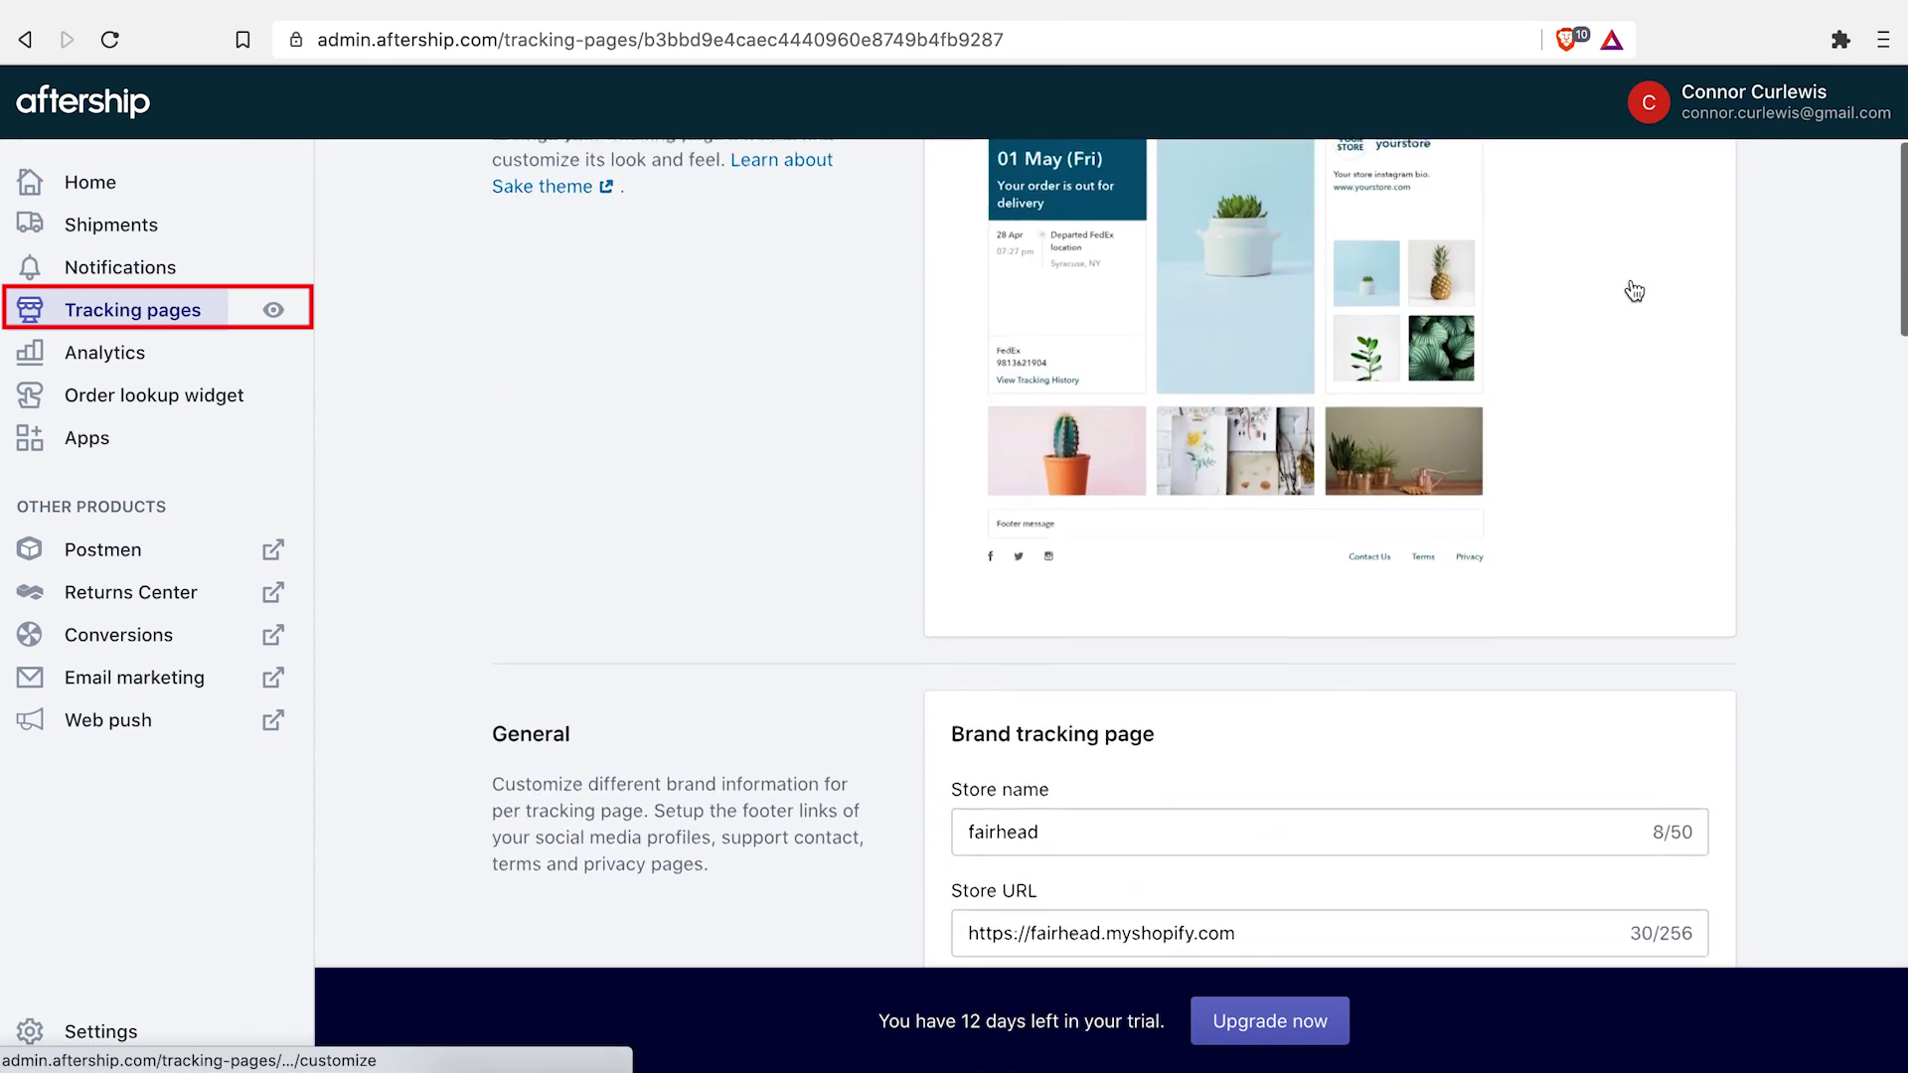
{"action": "scroll", "coordinate": [1631, 287], "scroll_direction": "up", "scroll_amount": 8}
{"action": "left_click", "coordinate": [1642, 260]}
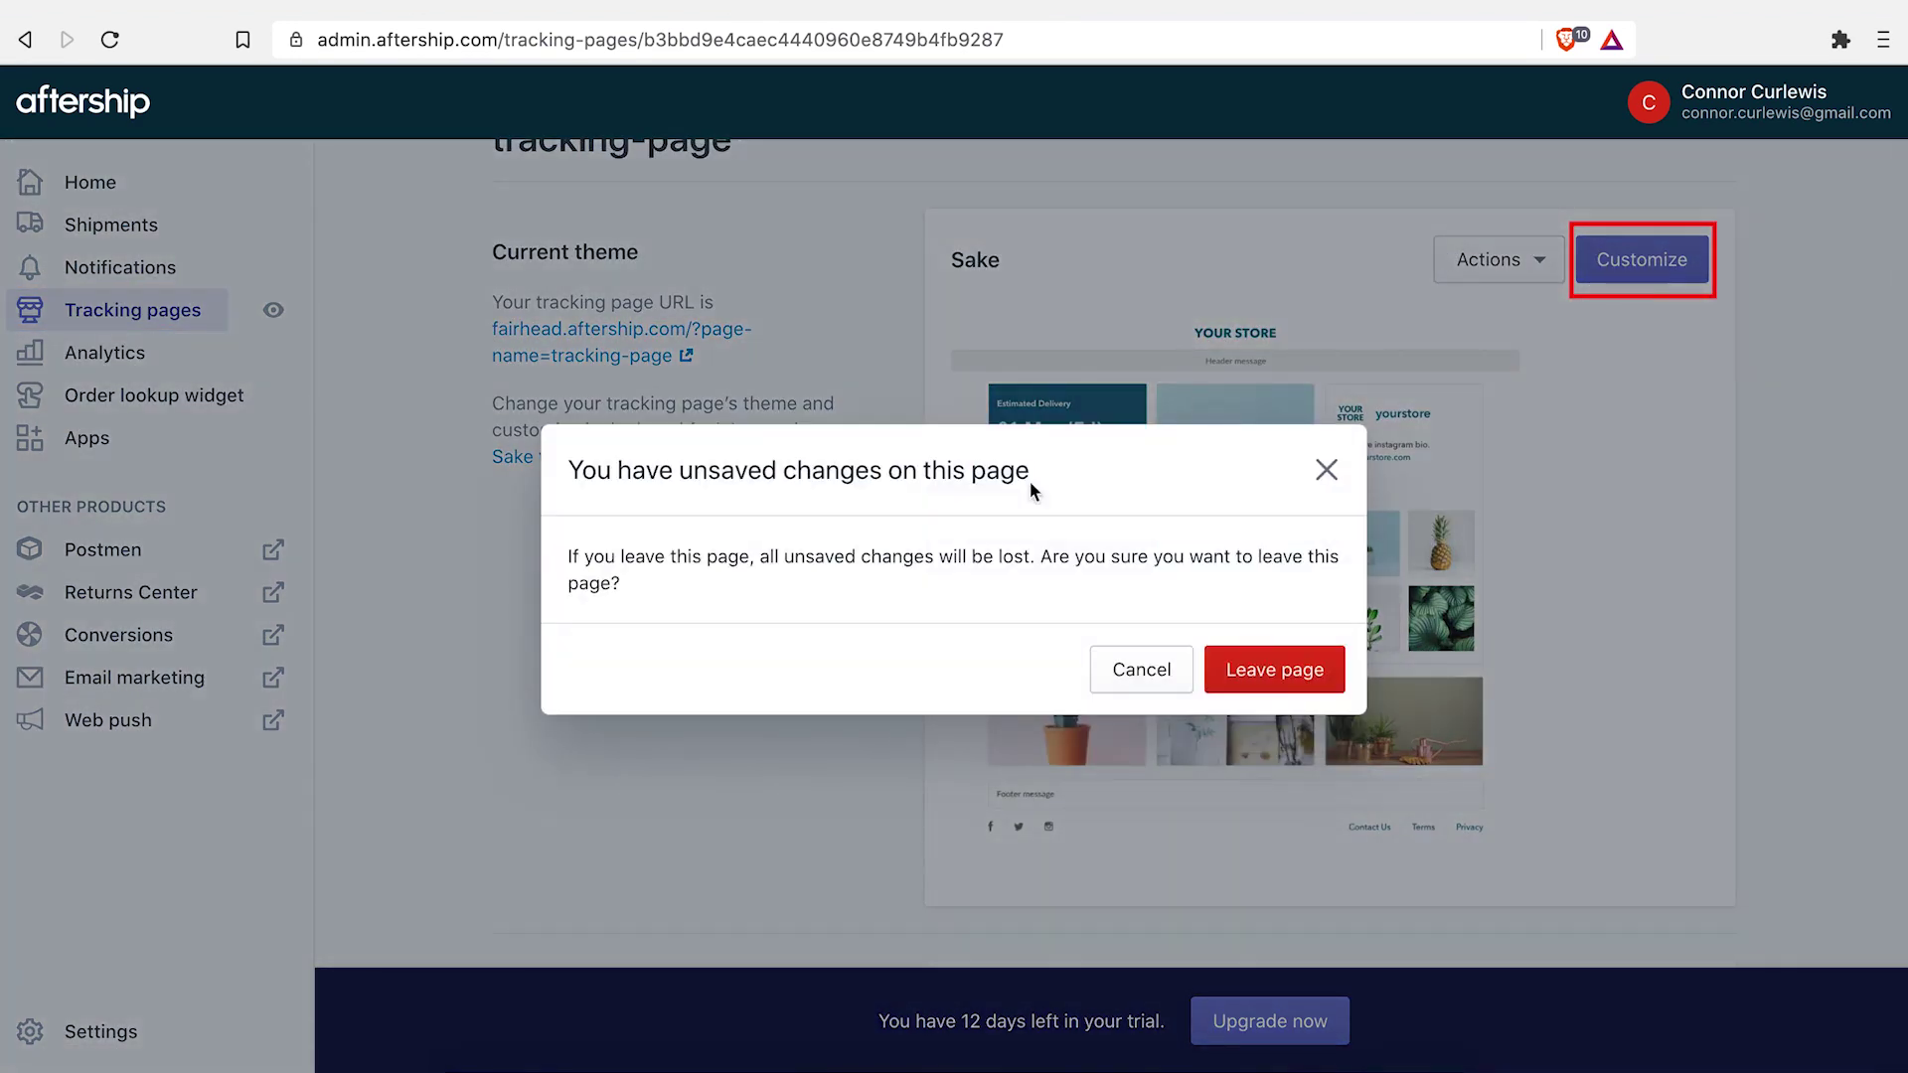
{"action": "left_click", "coordinate": [1337, 668]}
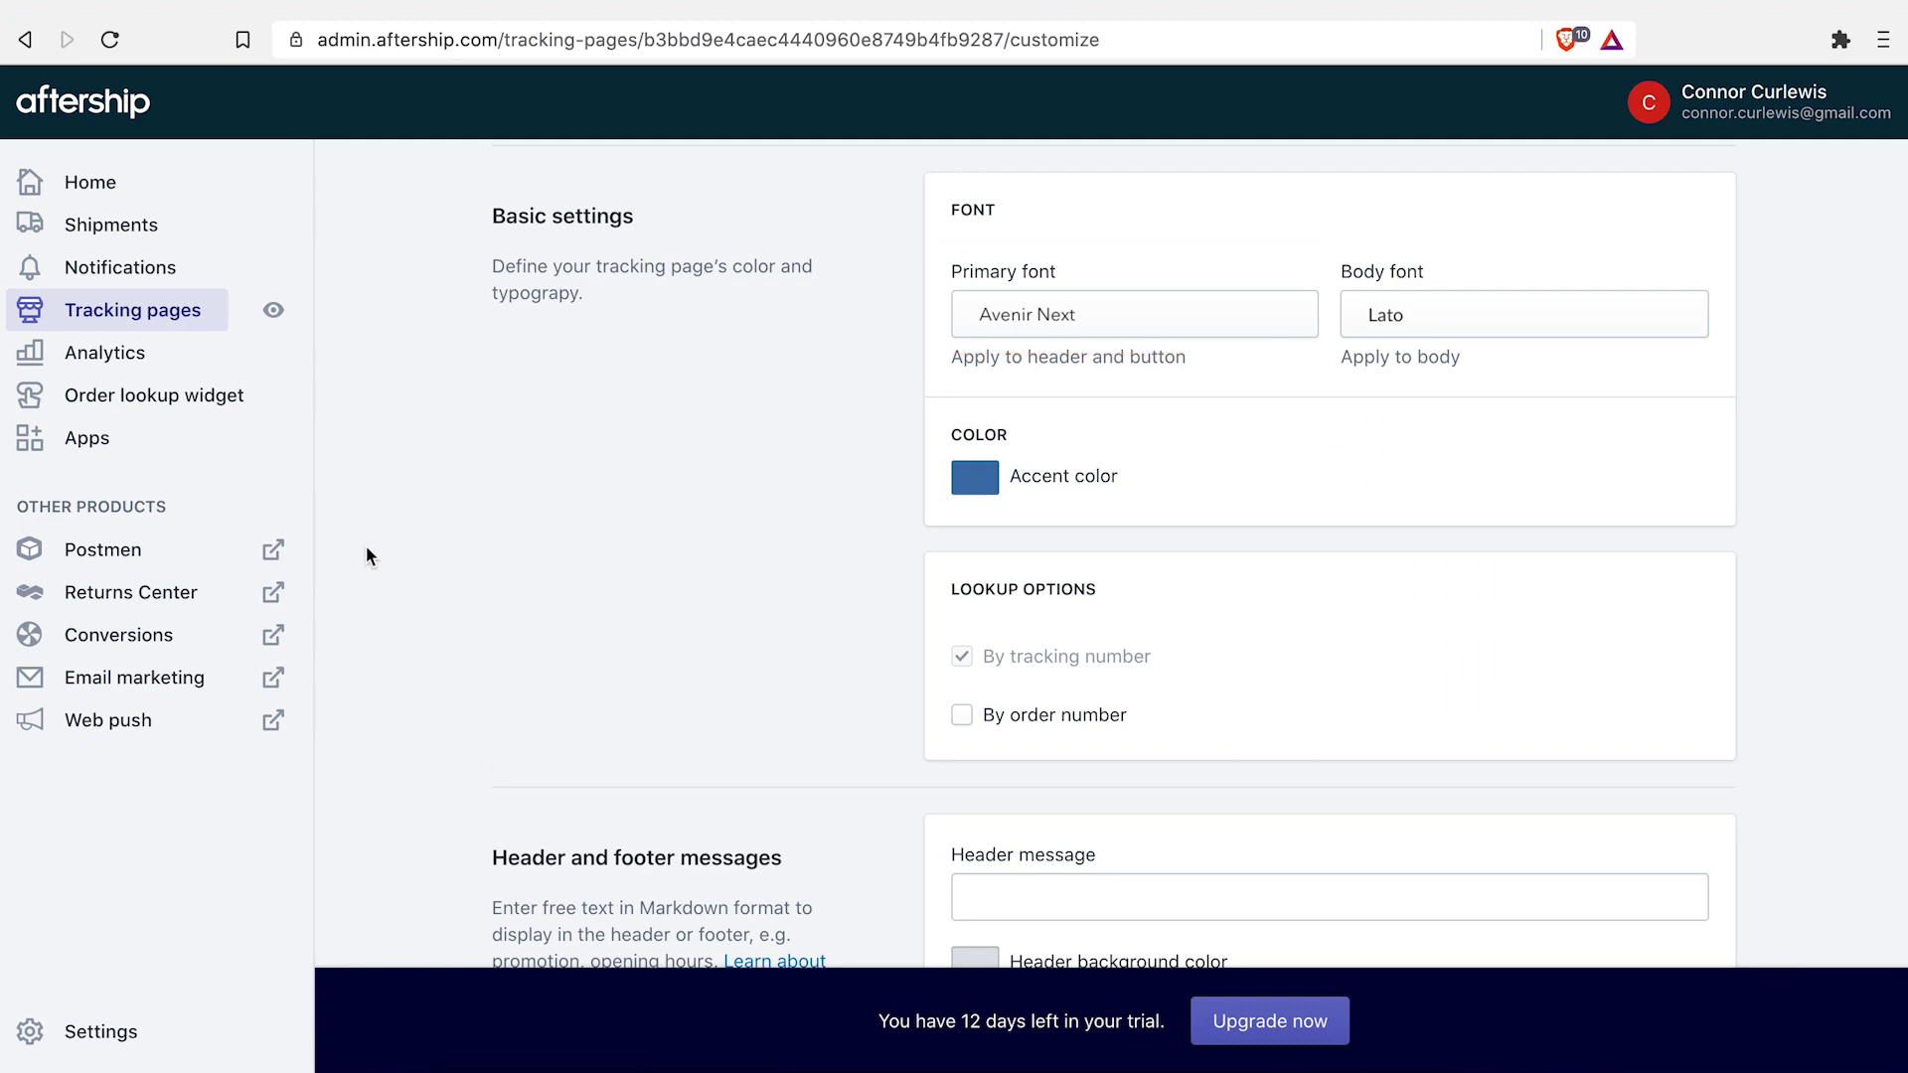
{"action": "left_click", "coordinate": [975, 478]}
{"action": "left_click", "coordinate": [814, 523]}
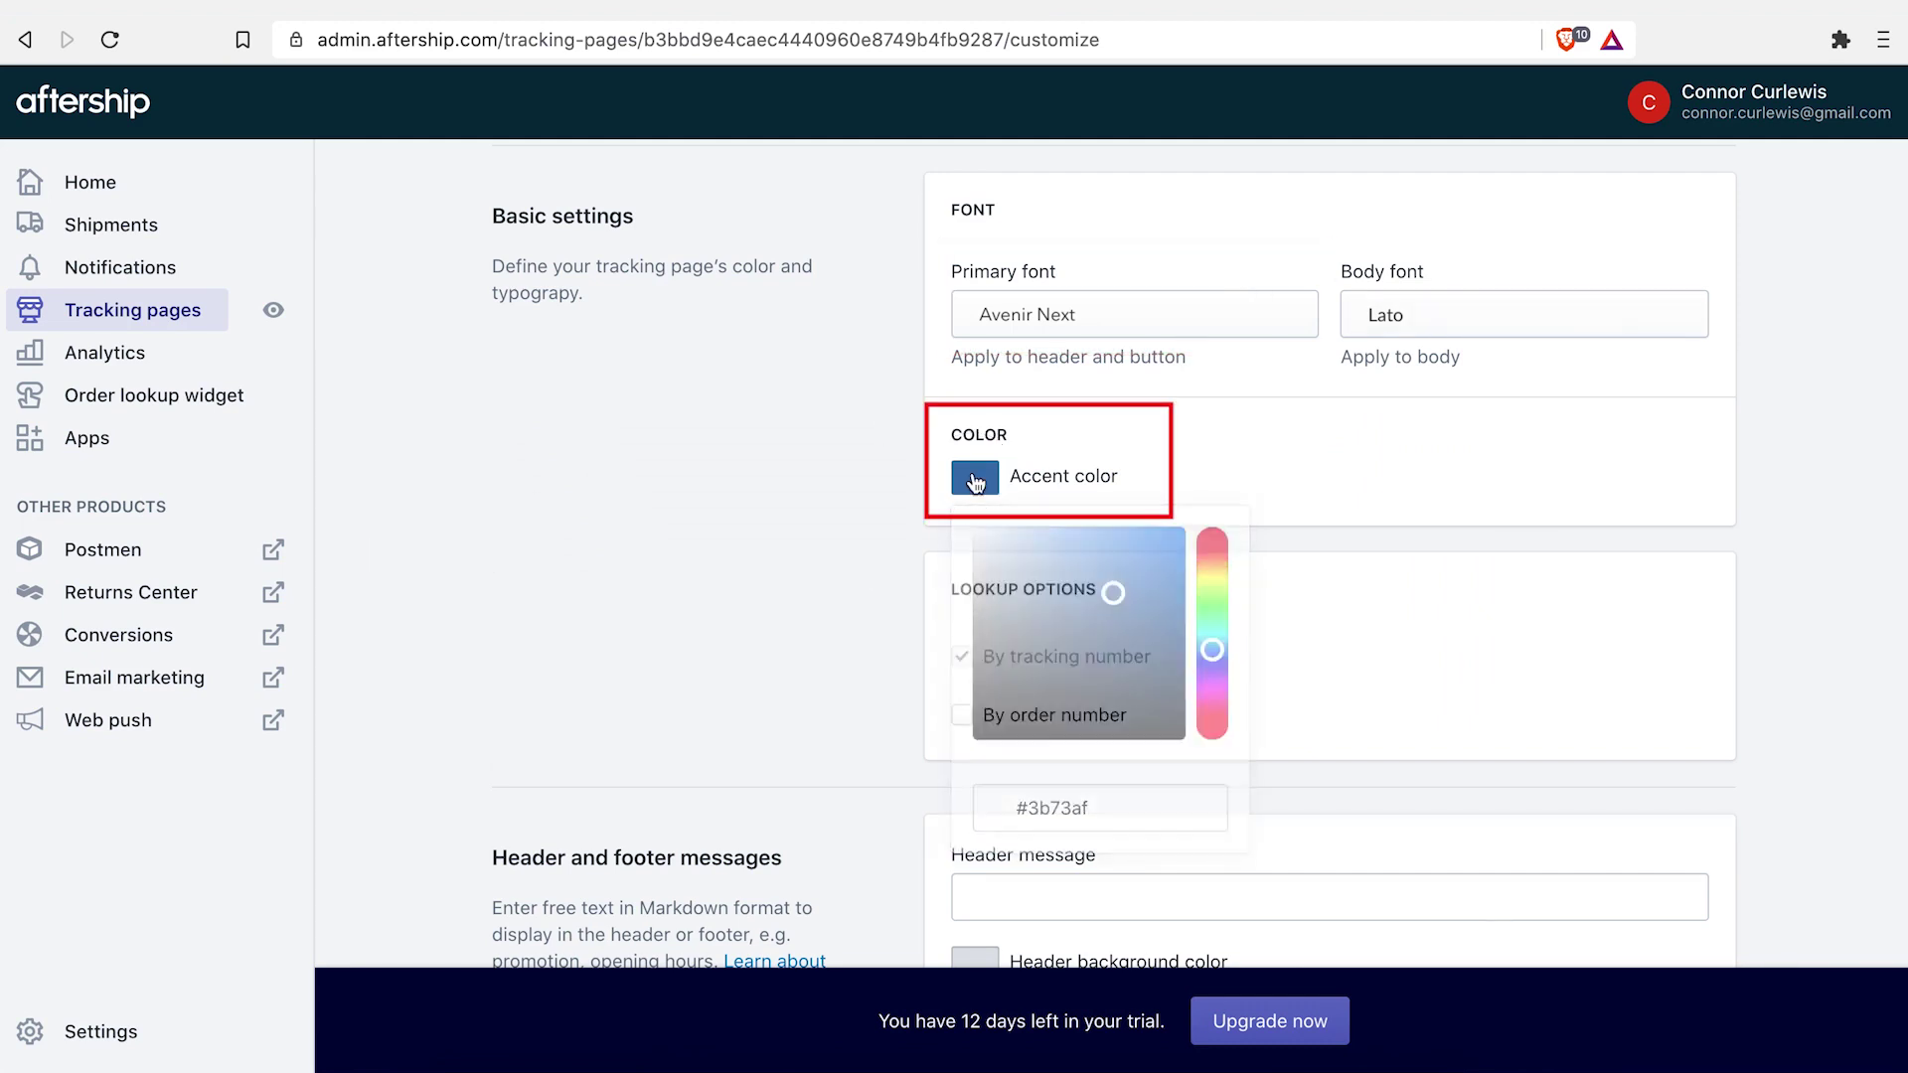
Step: Set the tracking page's header message to "Tracking Page"
{"action": "scroll", "coordinate": [409, 616], "scroll_direction": "down", "scroll_amount": 6}
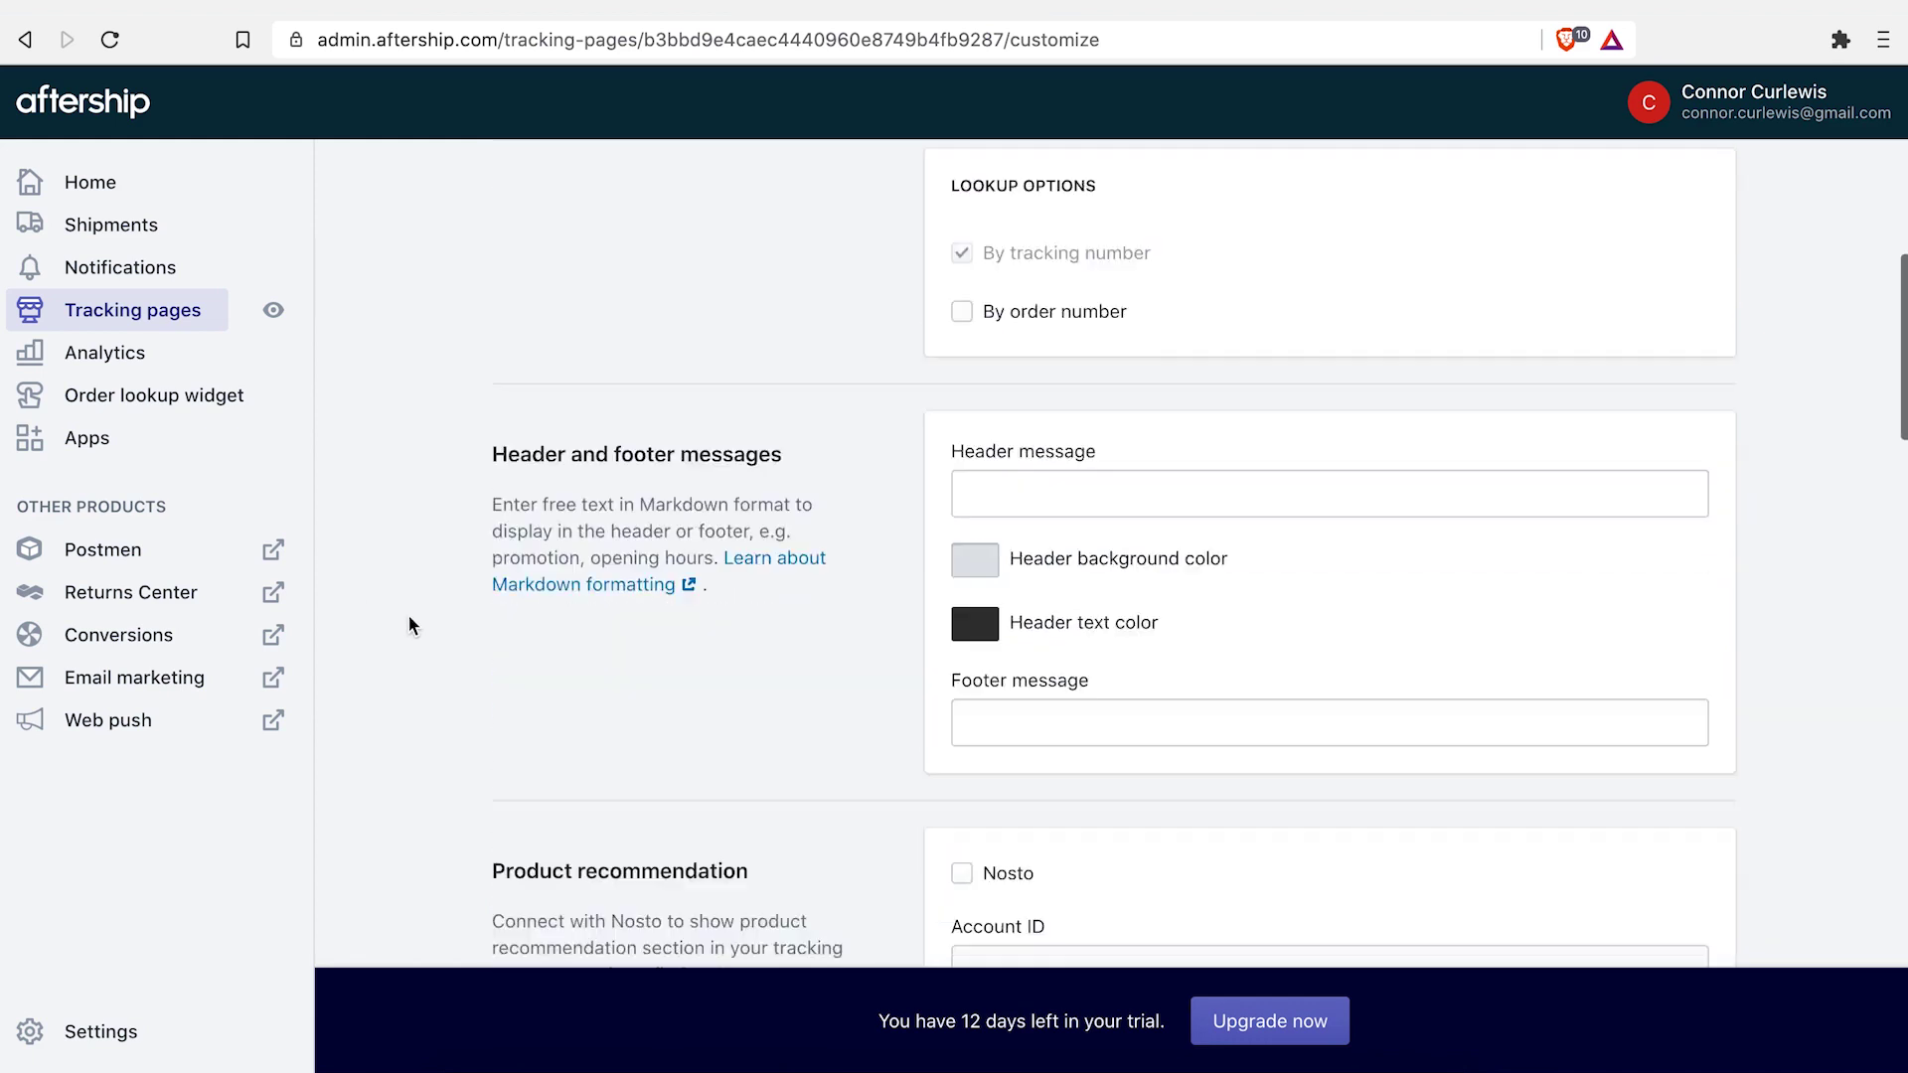
{"action": "scroll", "coordinate": [408, 617], "scroll_direction": "down", "scroll_amount": 1}
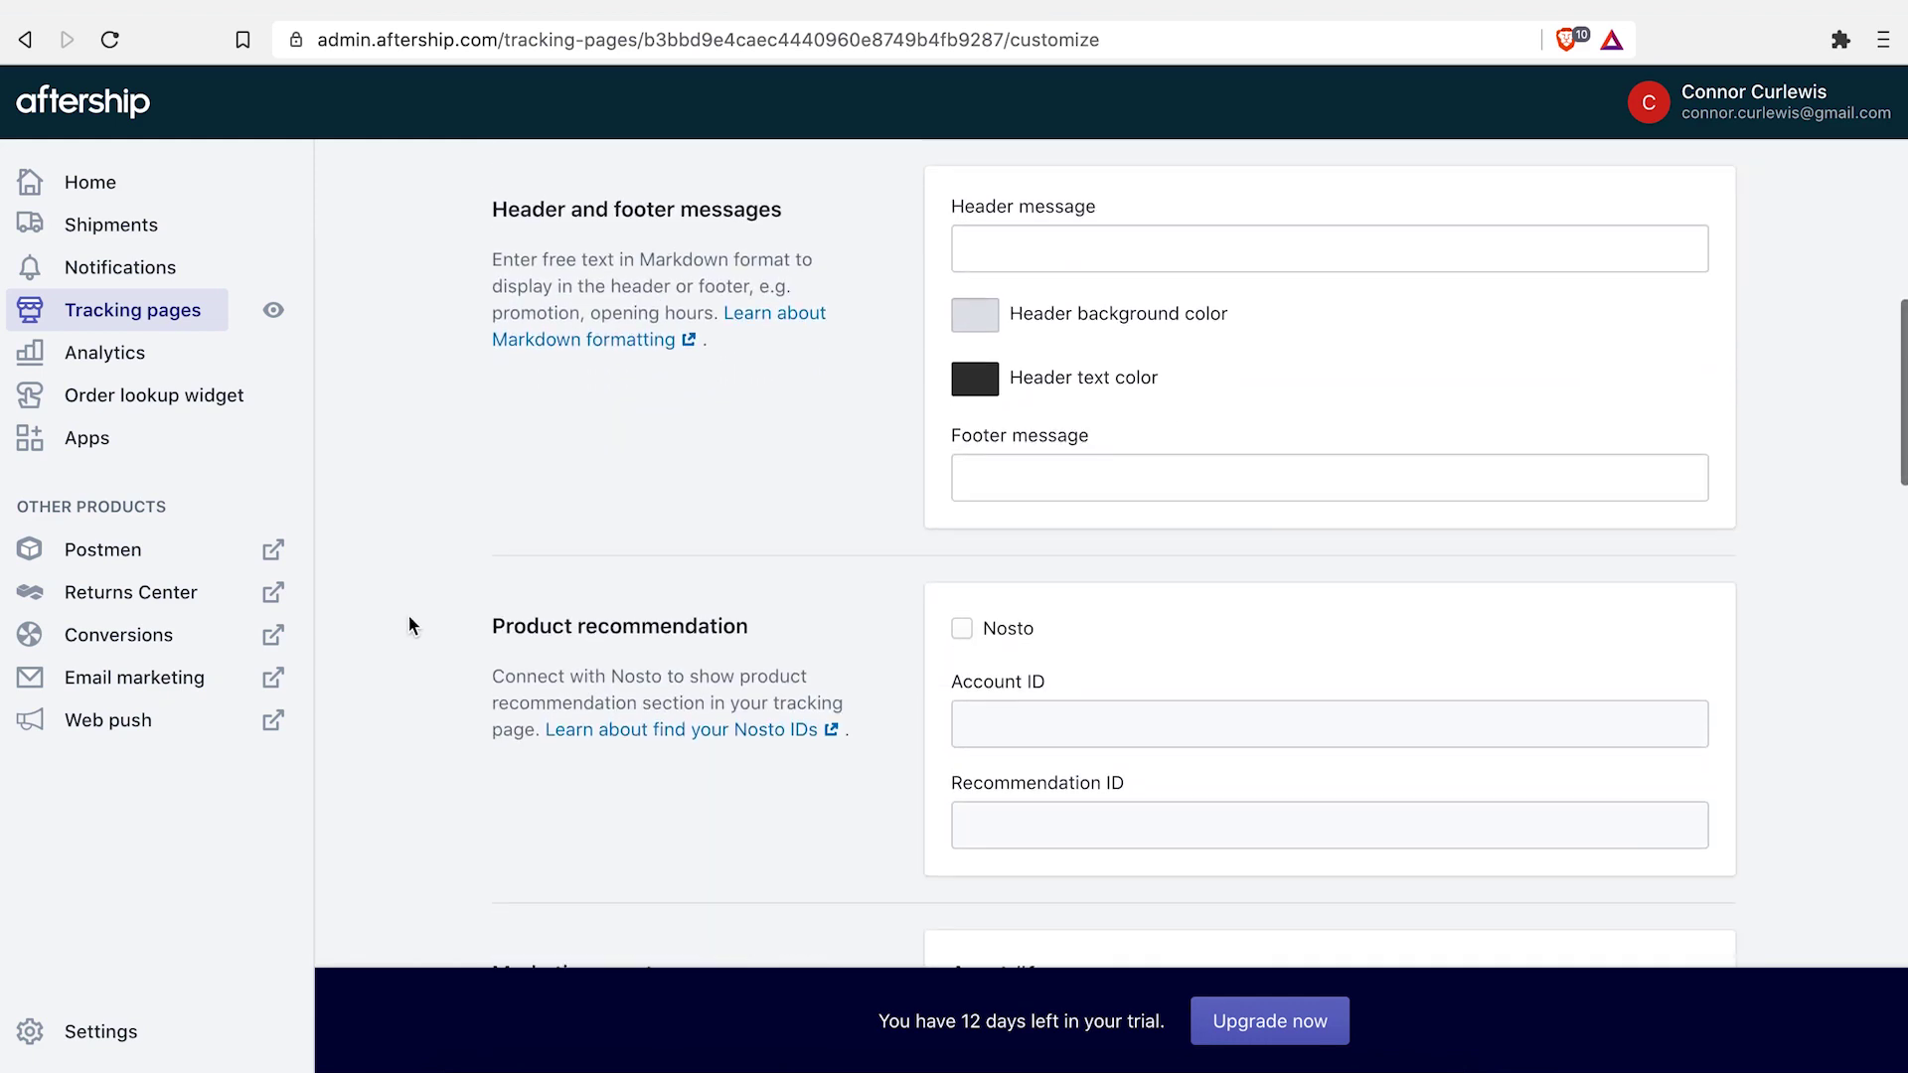
{"action": "left_click", "coordinate": [1027, 246]}
{"action": "type", "text": "Tracking Page"}
{"action": "key", "text": "Tab"}
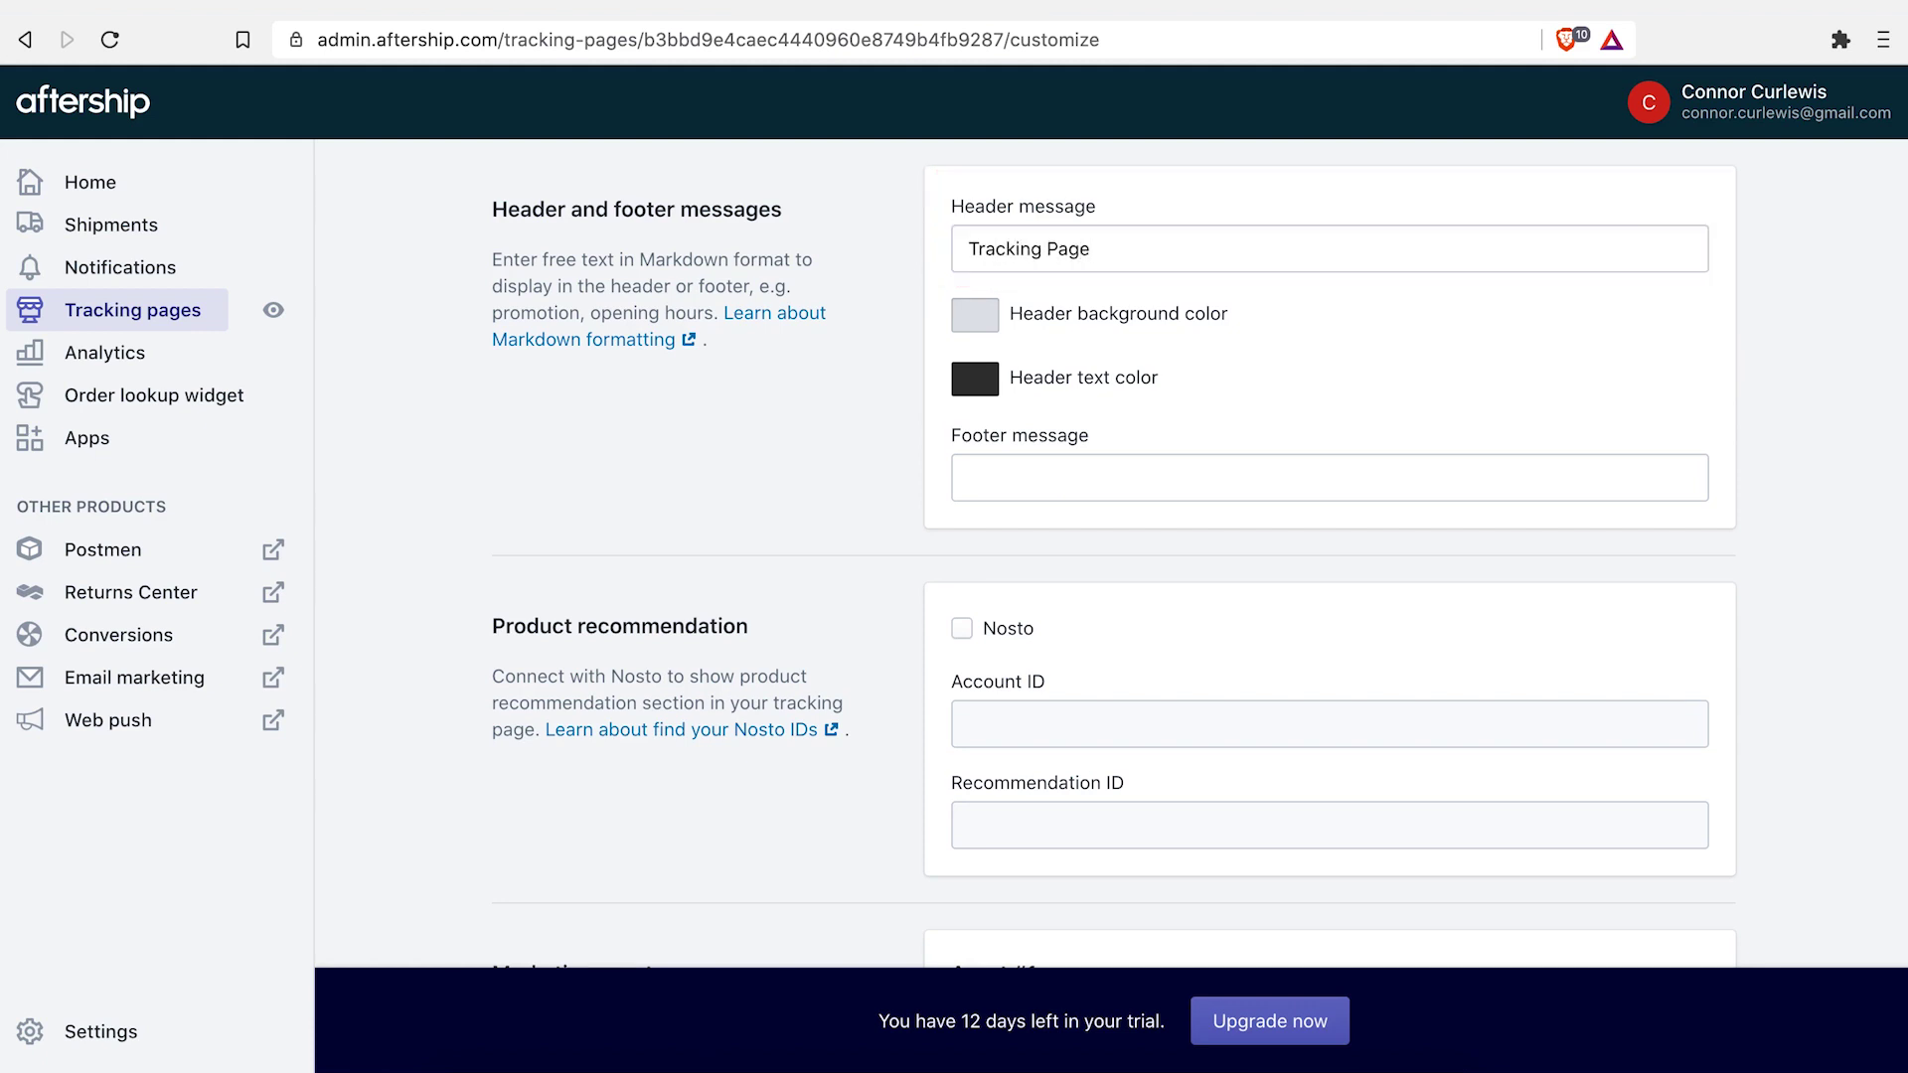
Step: Set the tracking page's footer message to "Hope you enjoy your order!" and save the customization
{"action": "left_click", "coordinate": [1208, 478]}
{"action": "type", "text": "Ho"}
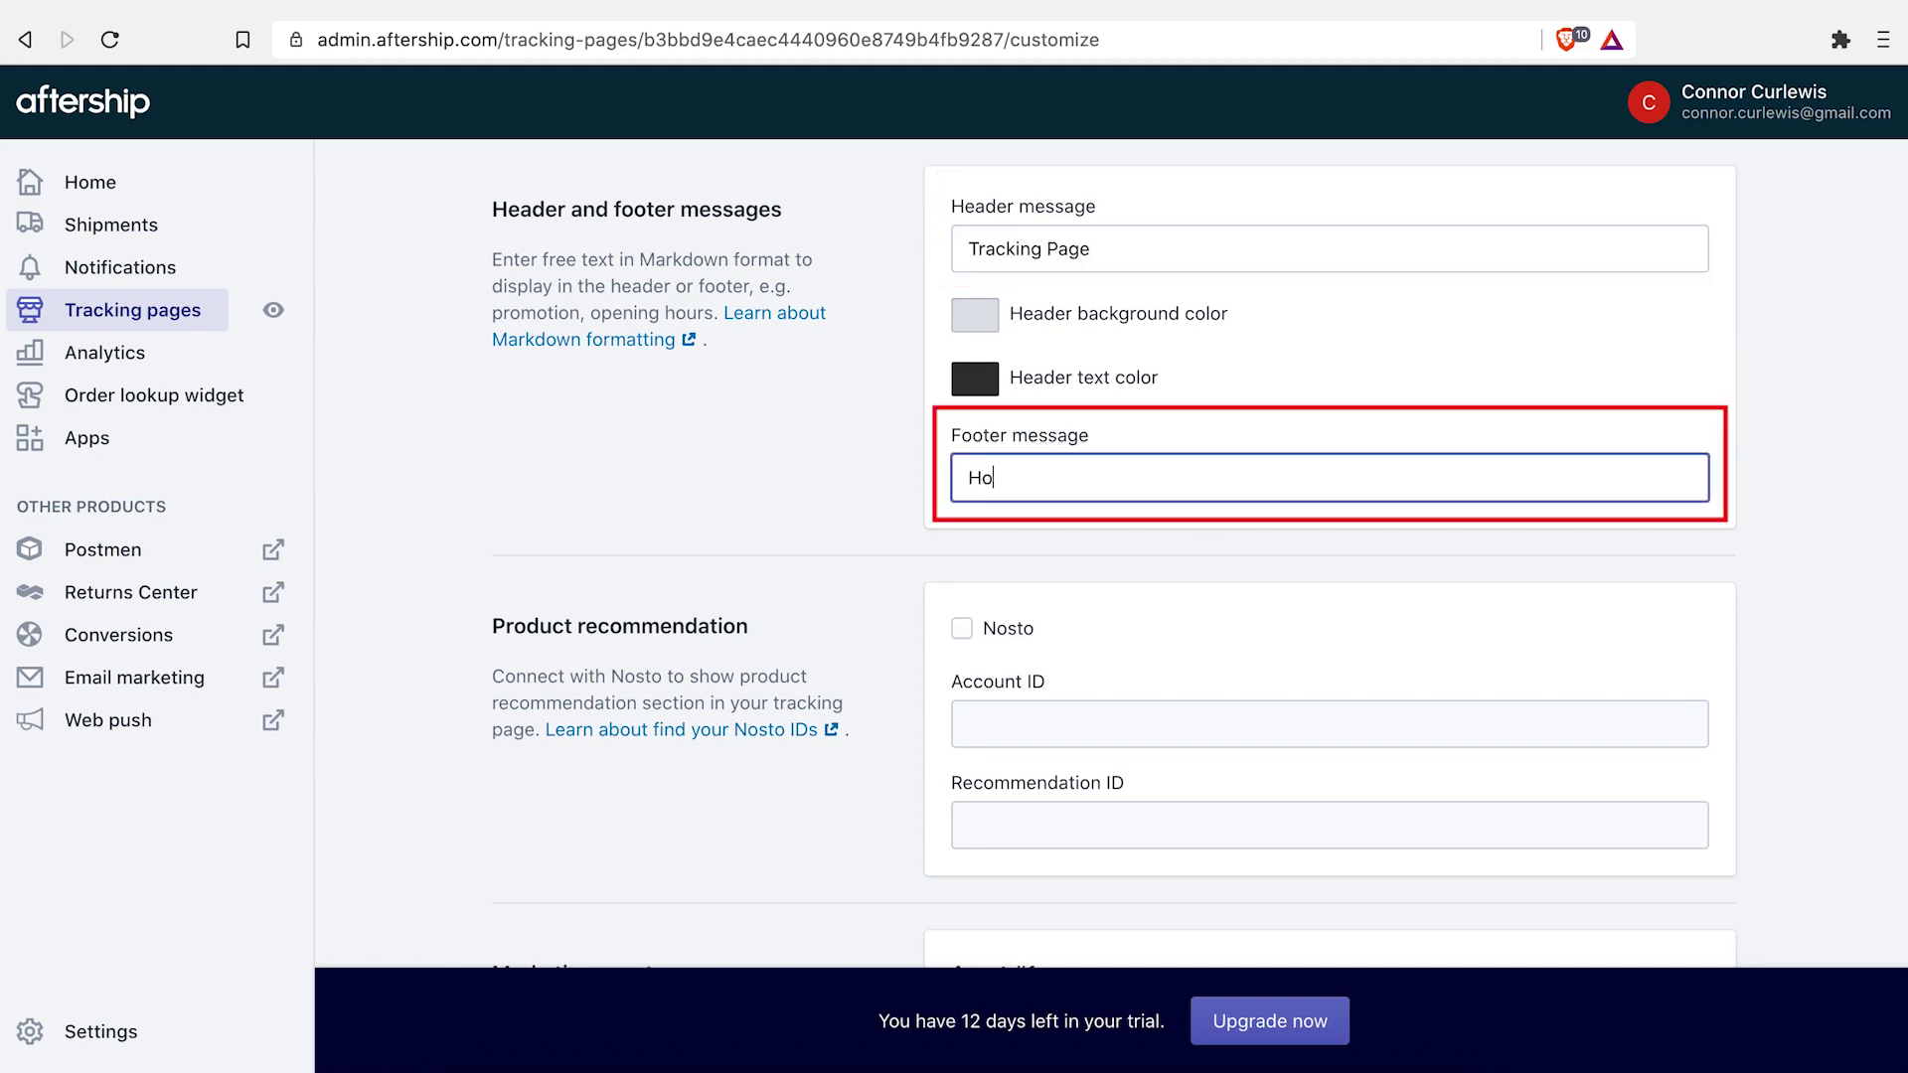
{"action": "type", "text": "pe you enjoy your "}
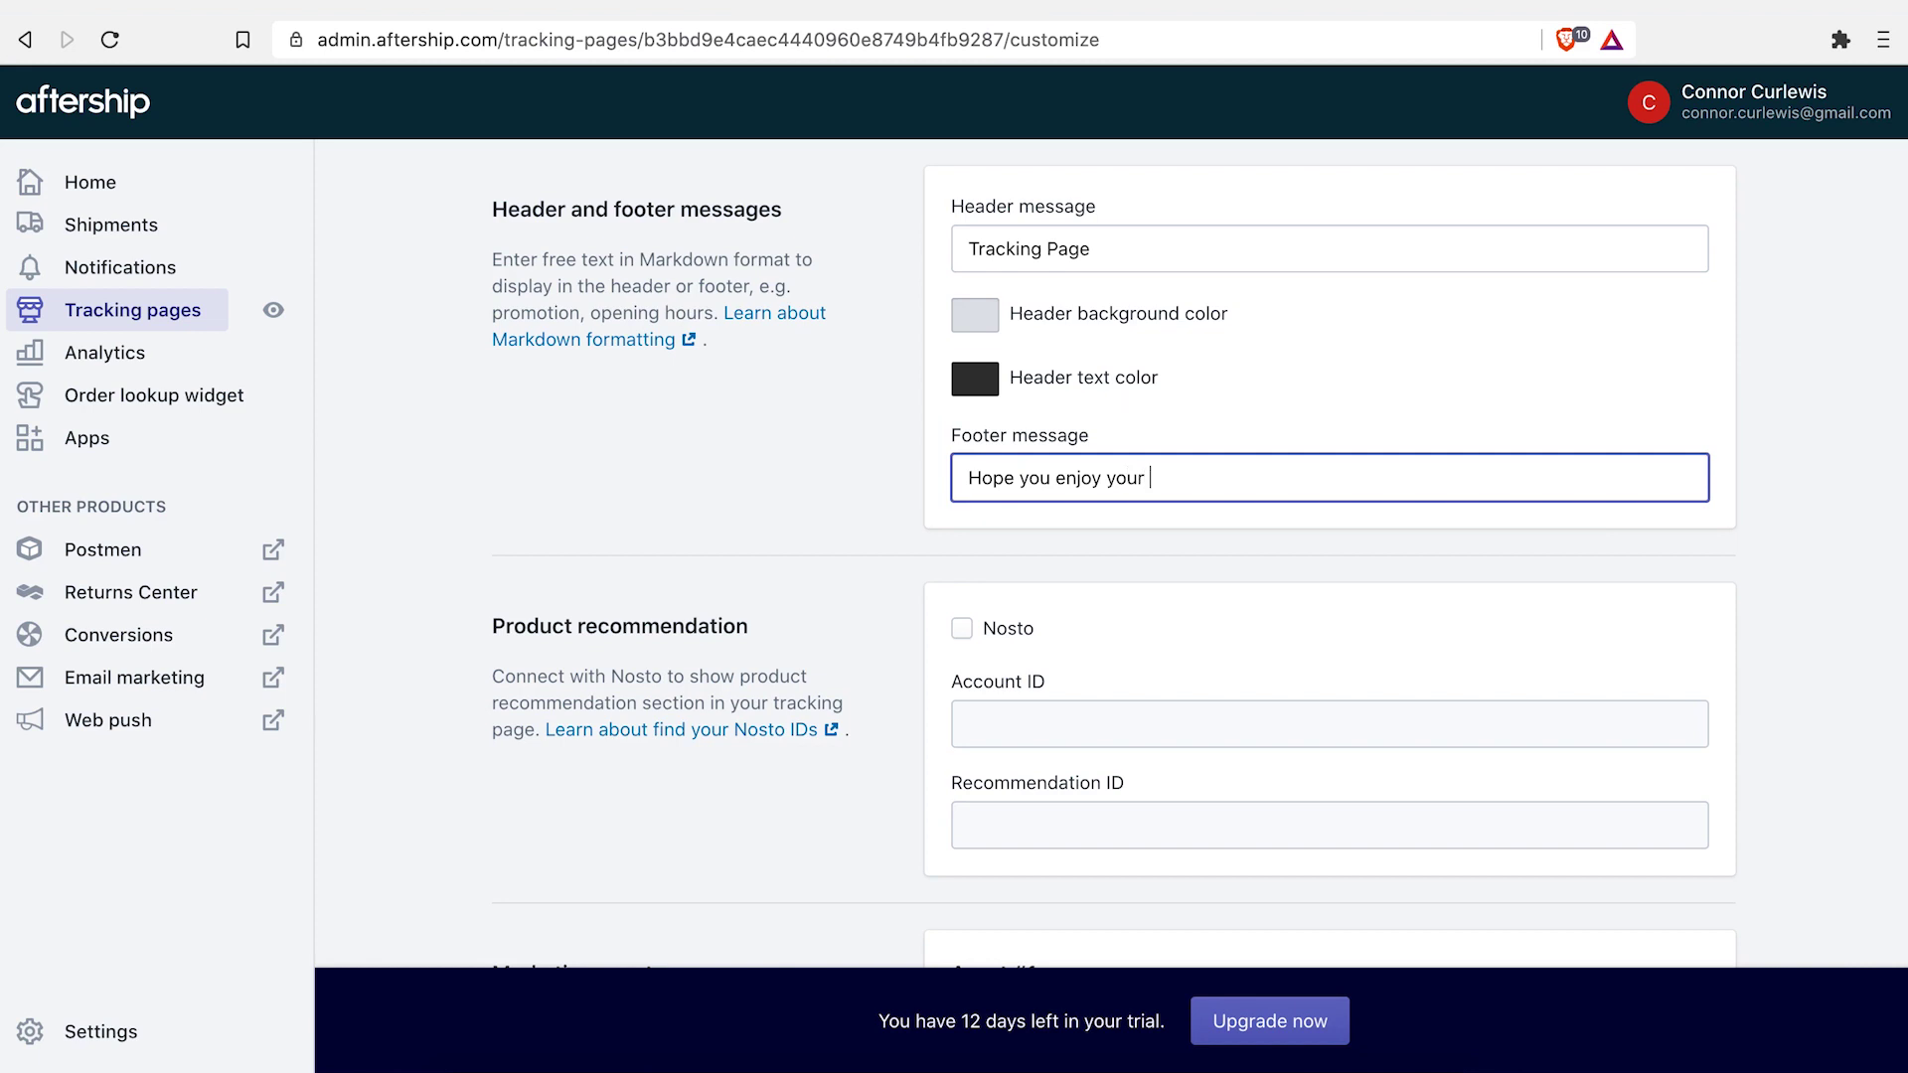
{"action": "type", "text": "order!"}
{"action": "scroll", "coordinate": [929, 560], "scroll_direction": "down", "scroll_amount": 20}
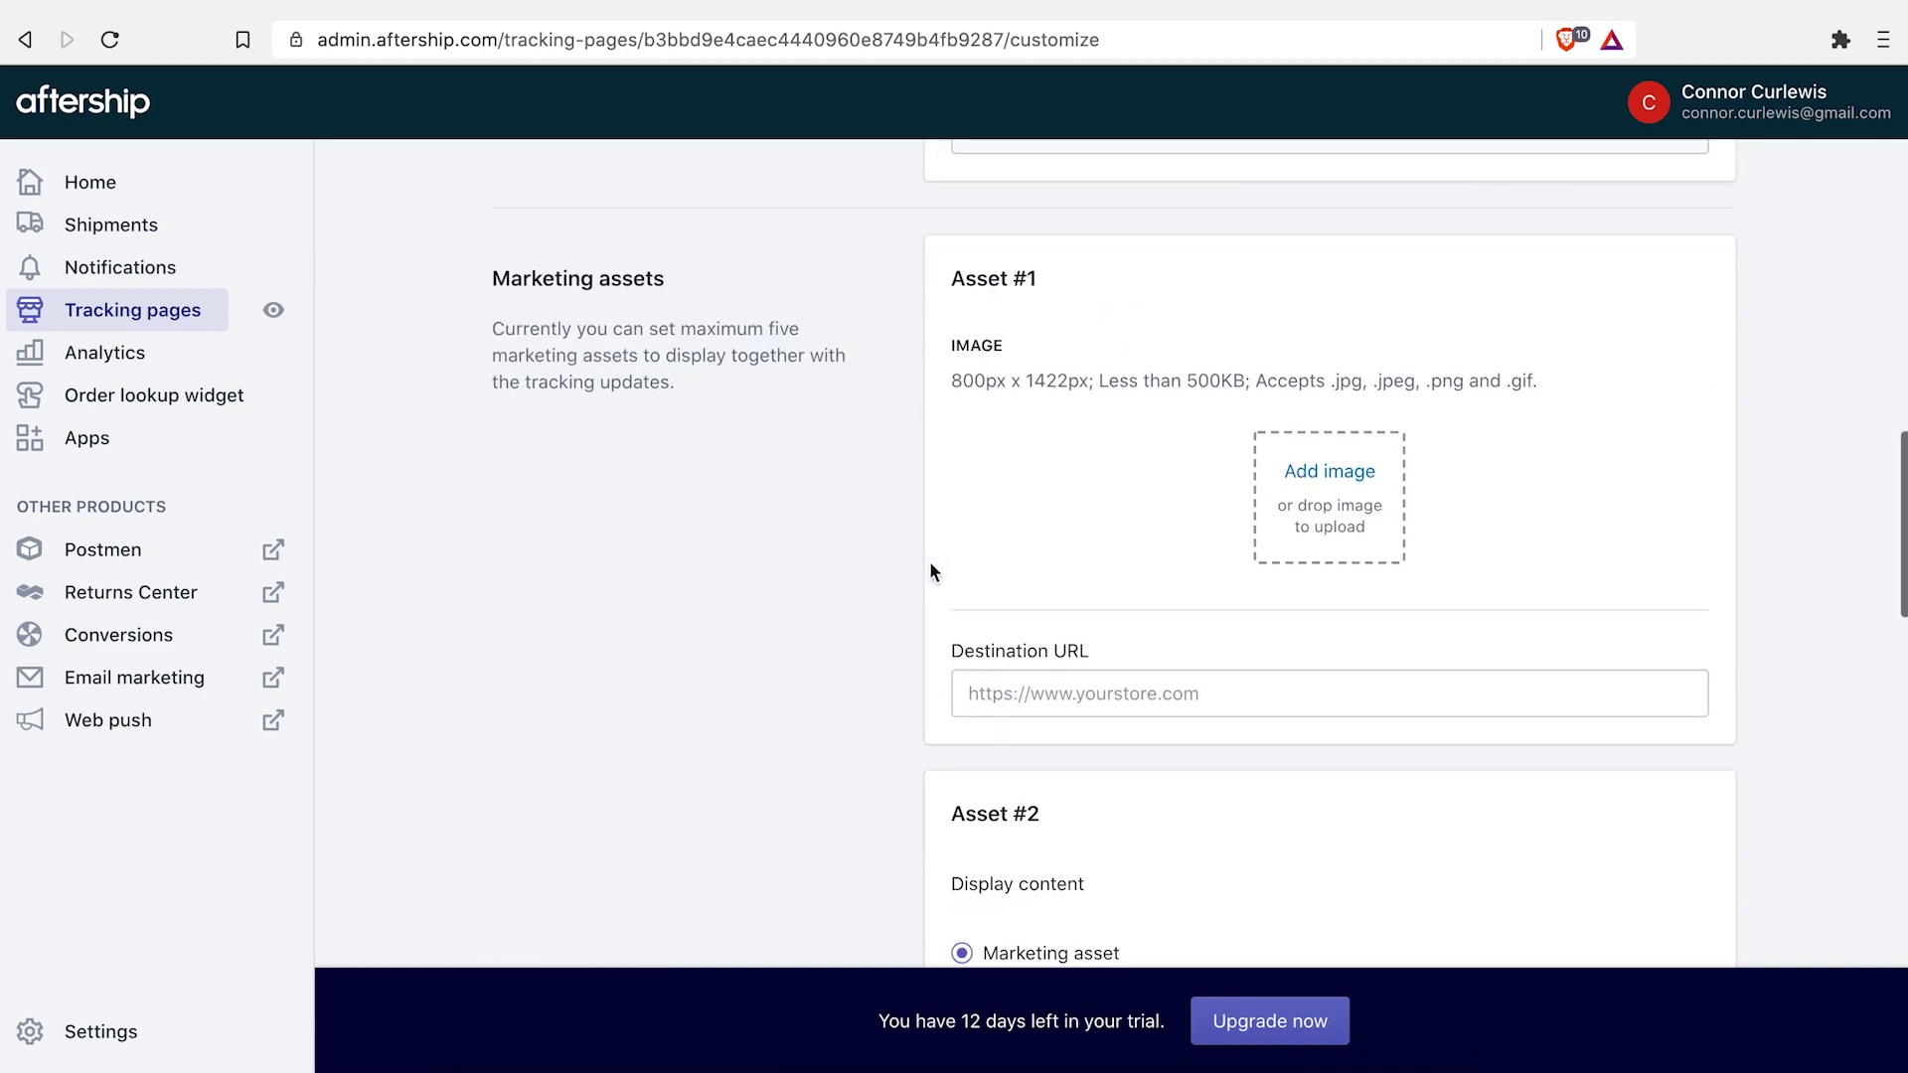
{"action": "left_click", "coordinate": [1593, 784]}
Step: Return to the tracking page overview and open the tracking page URL in another browser tab
{"action": "scroll", "coordinate": [670, 635], "scroll_direction": "up", "scroll_amount": 20}
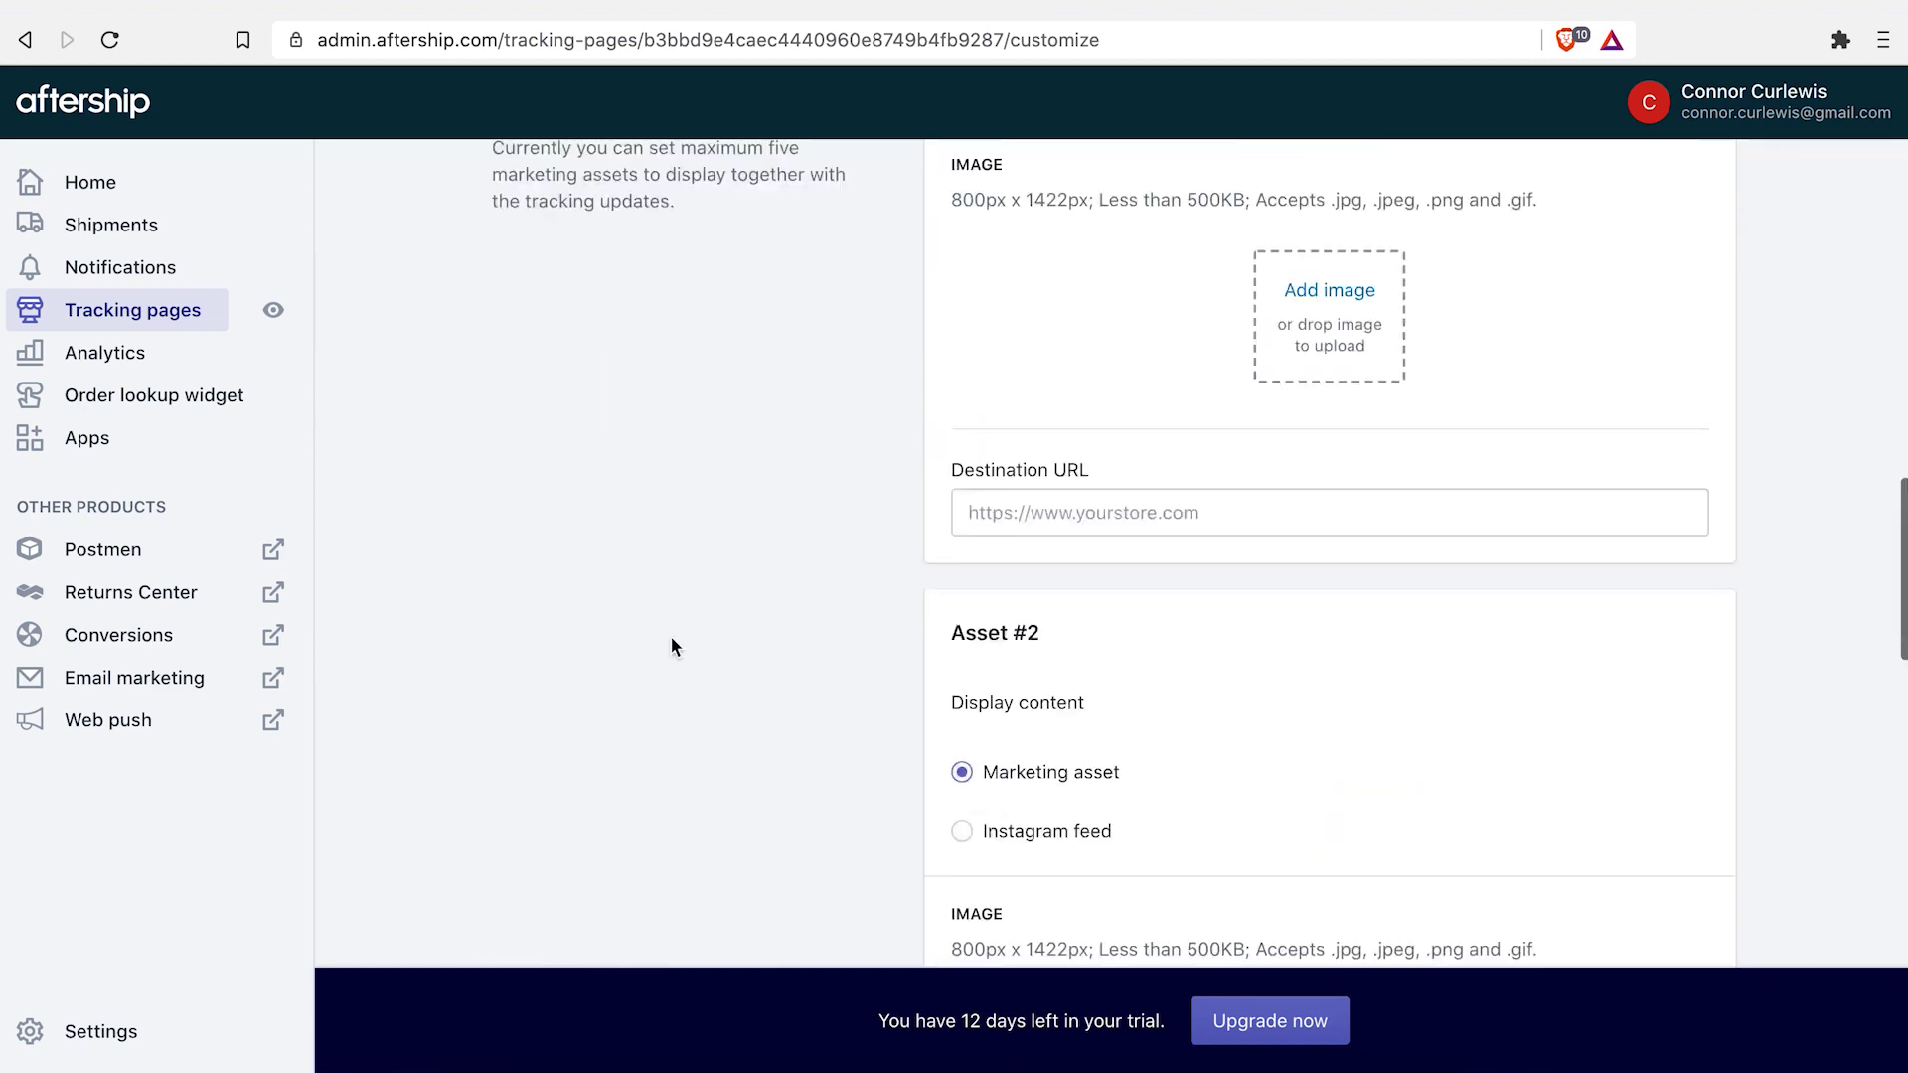
{"action": "left_click", "coordinate": [546, 202]}
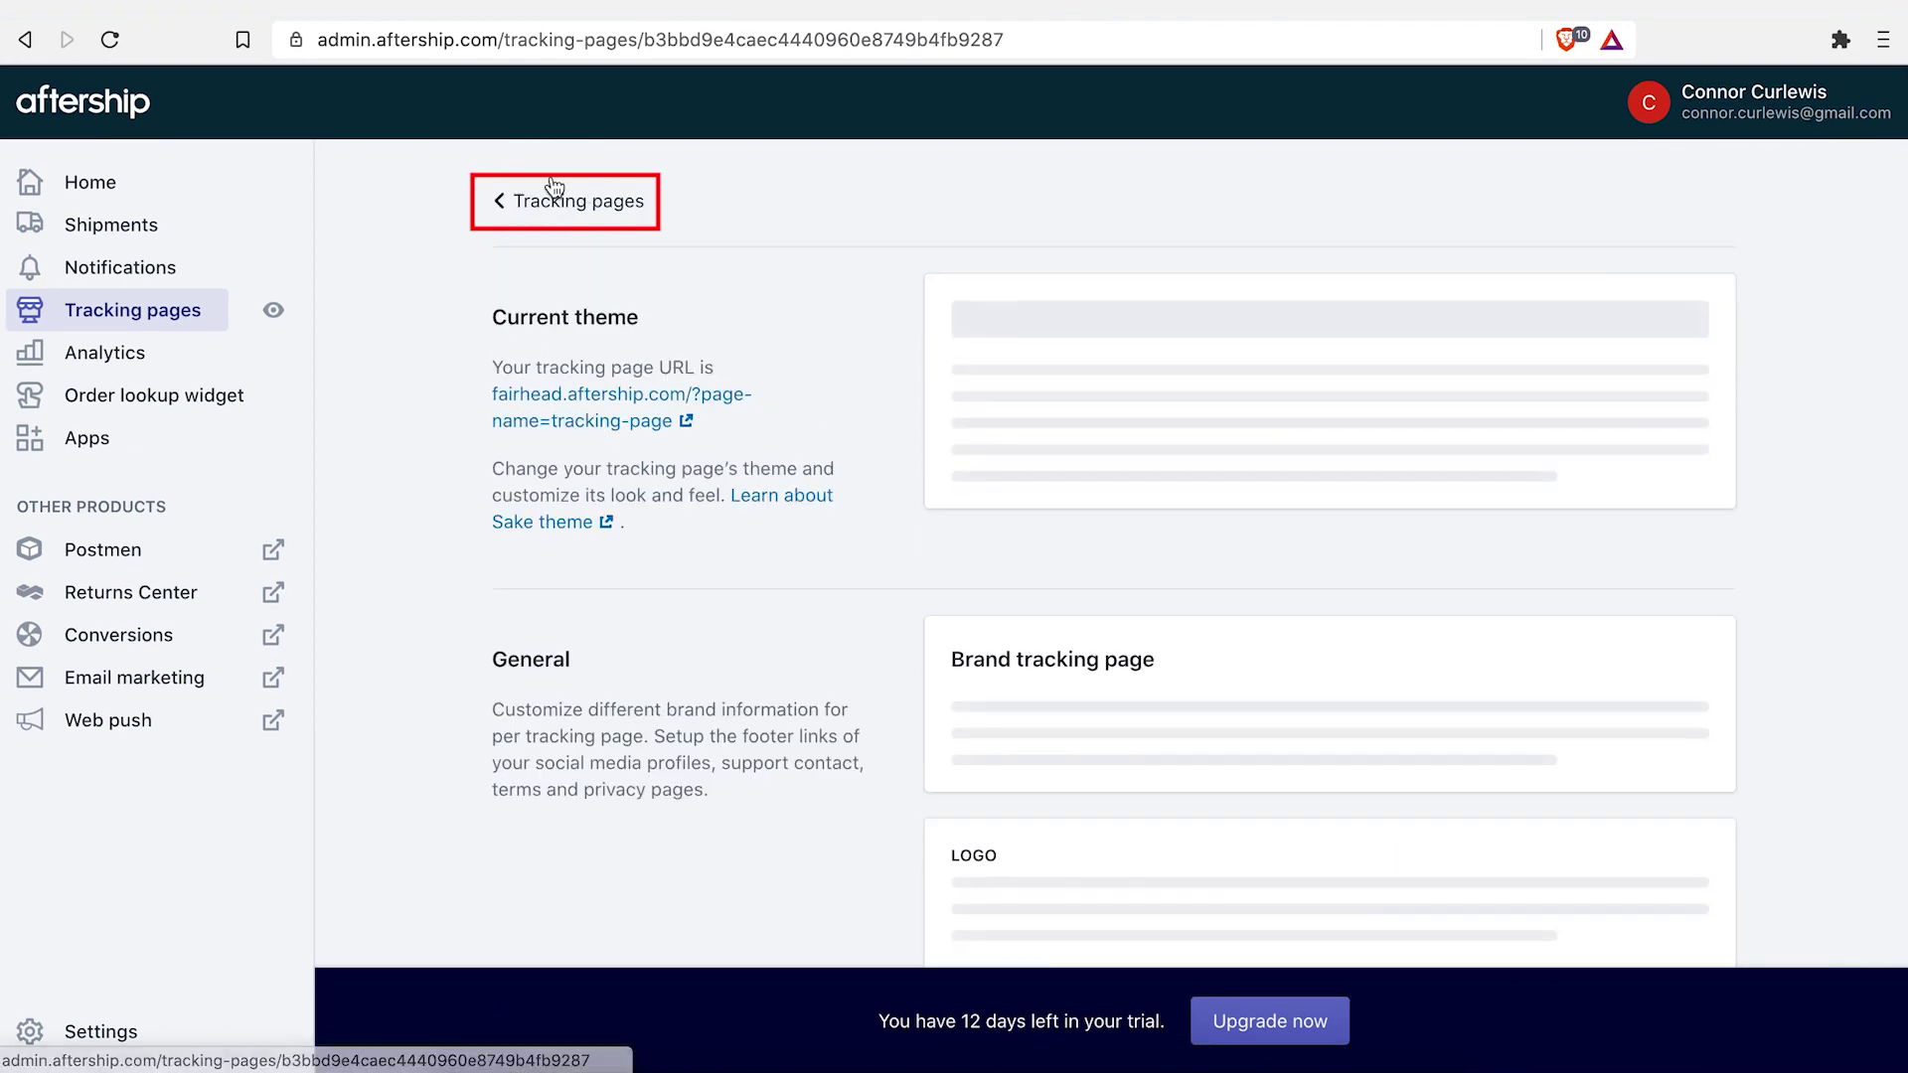
{"action": "scroll", "coordinate": [425, 570], "scroll_direction": "down", "scroll_amount": 2}
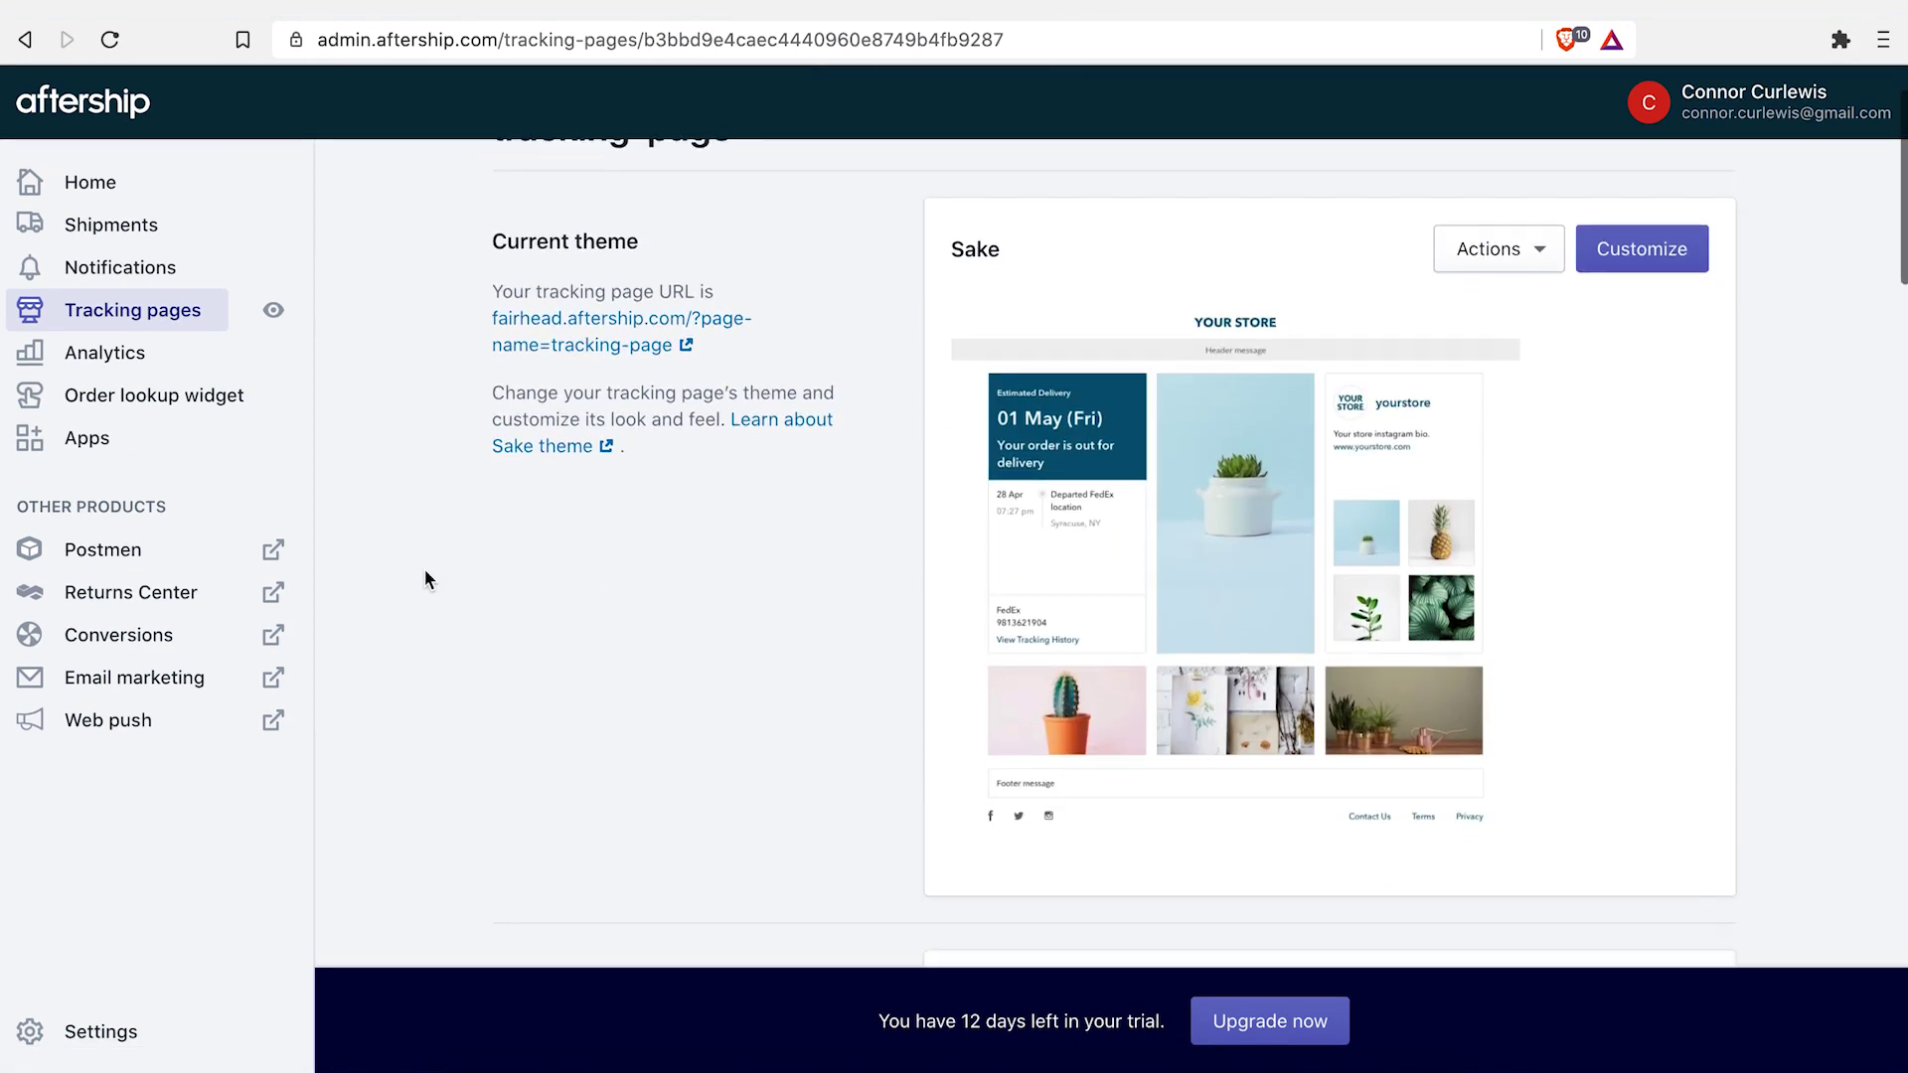
{"action": "right_click", "coordinate": [620, 343]}
{"action": "left_click", "coordinate": [620, 346]}
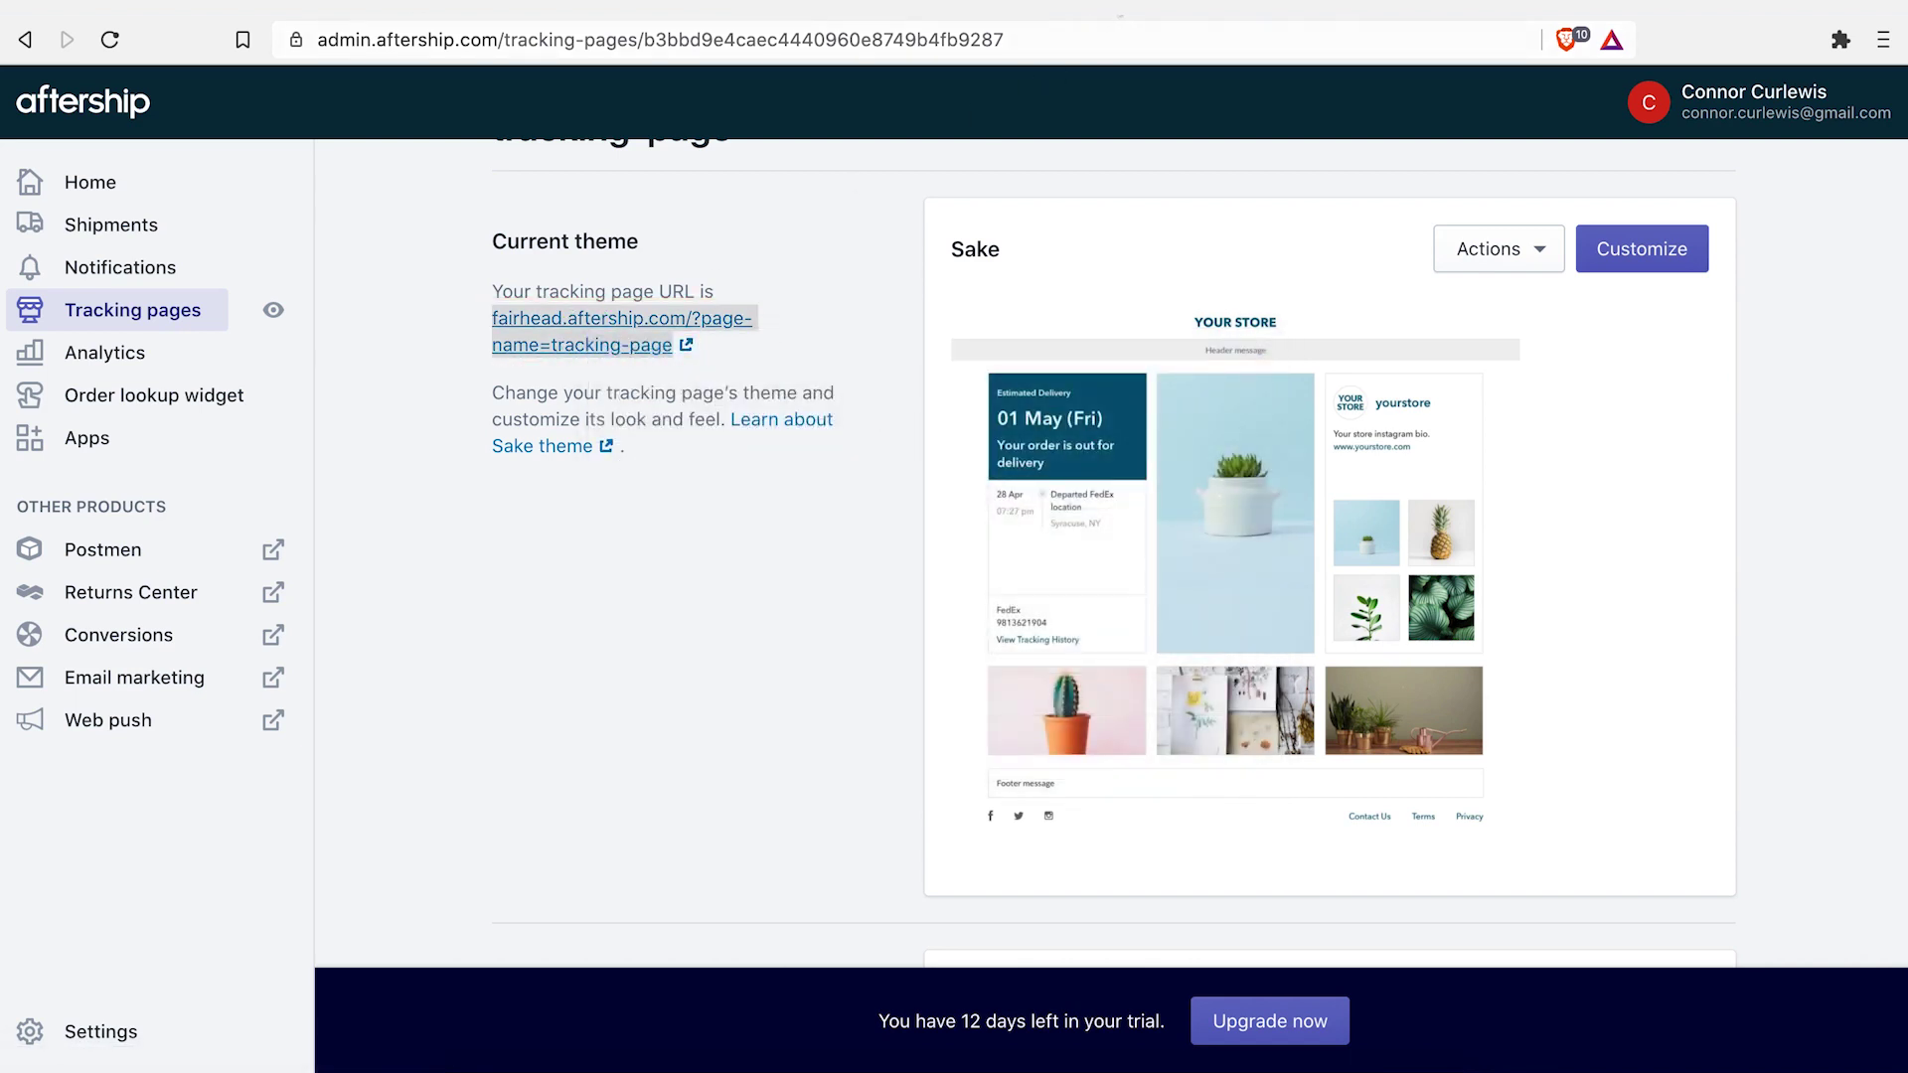
{"action": "key", "text": "ctrl+Tab"}
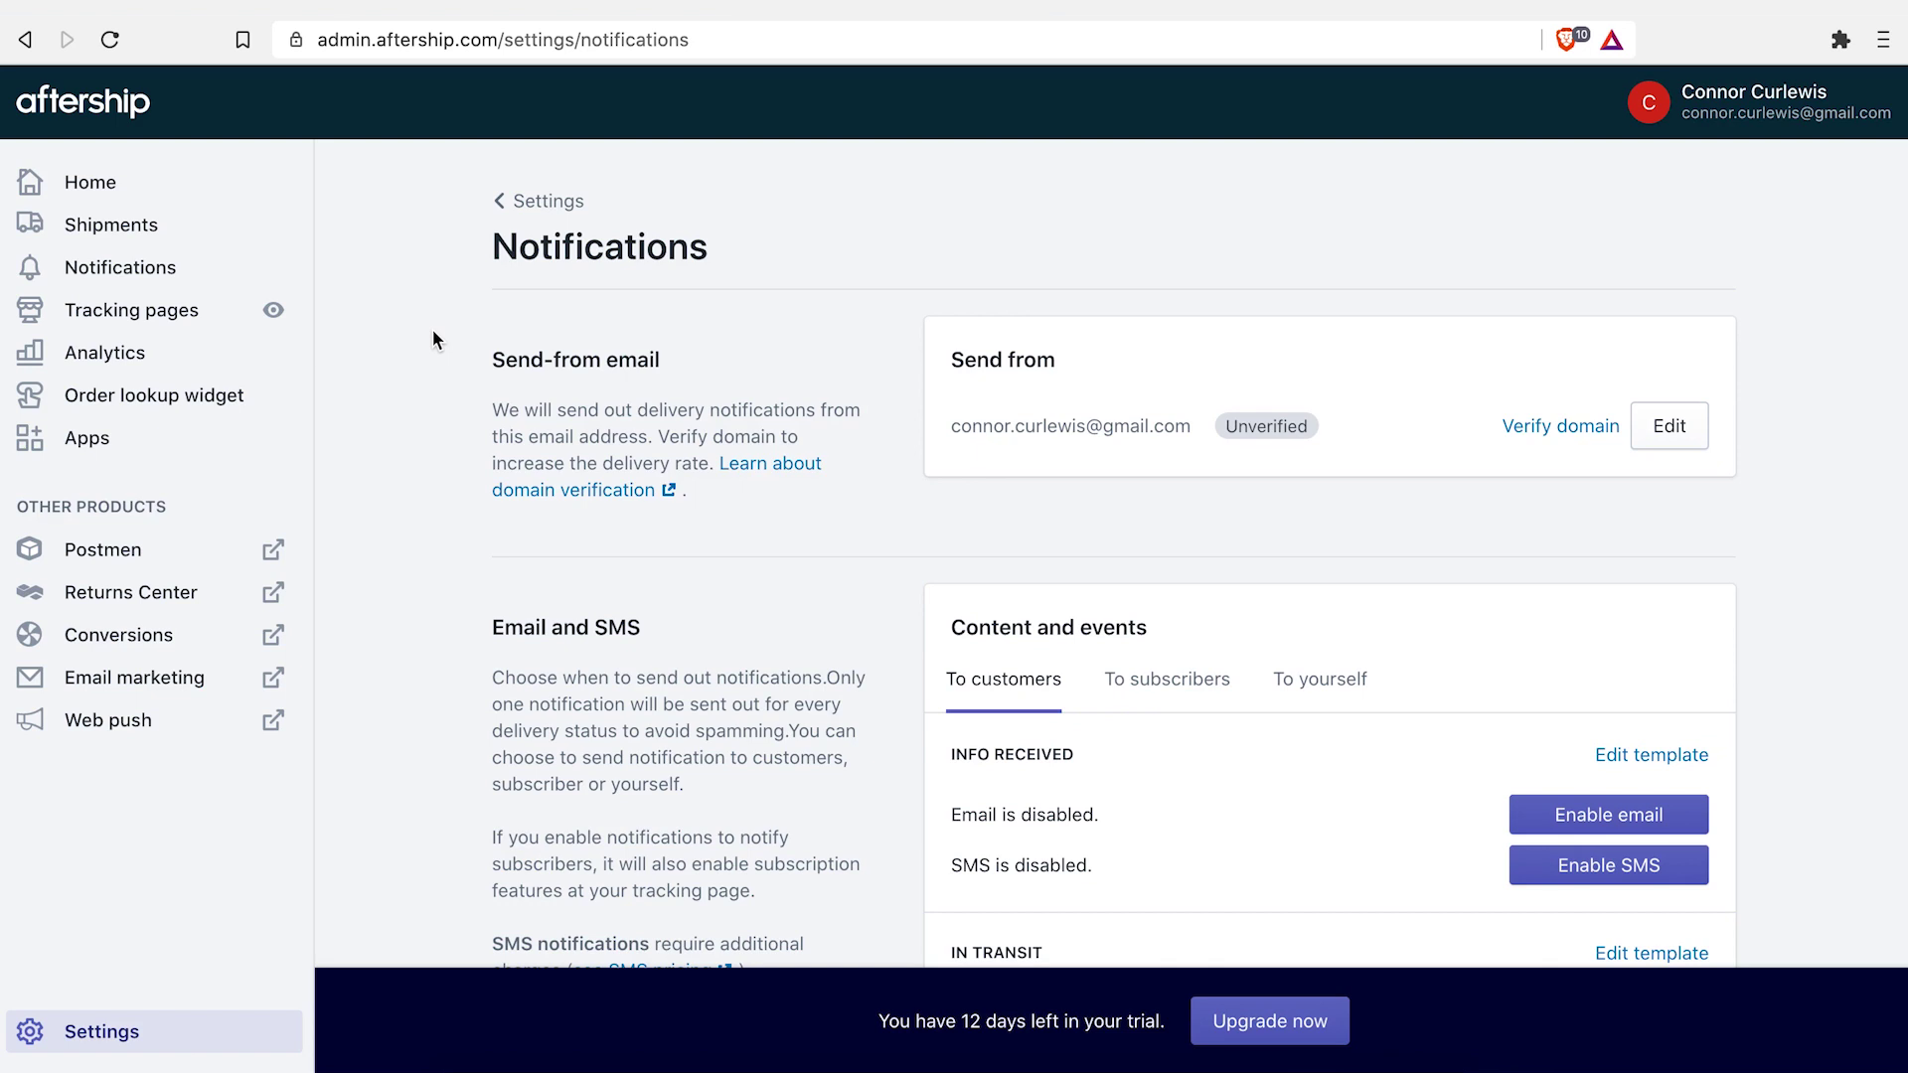
Step: Look over the send-from email and the email and SMS notification settings
{"action": "scroll", "coordinate": [433, 329], "scroll_direction": "down", "scroll_amount": 5}
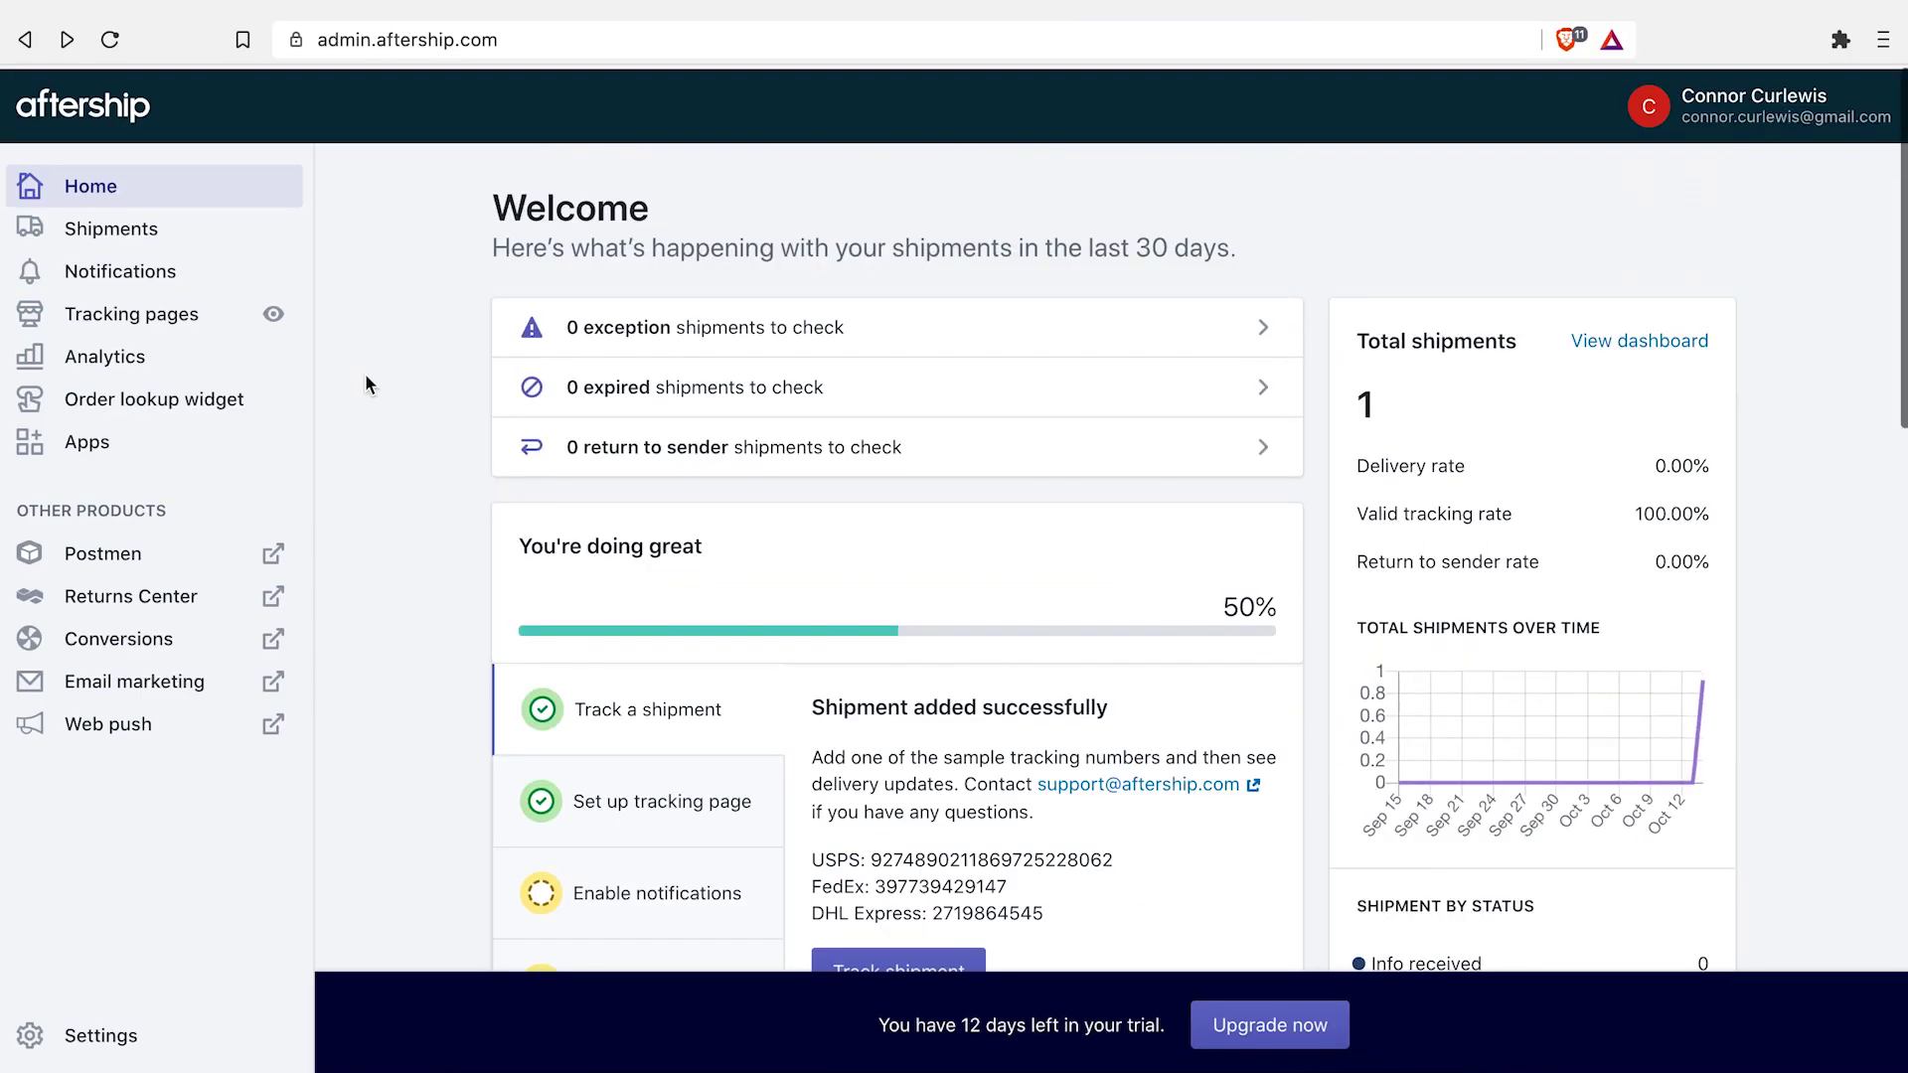
Step: Open the courier settings from the setup checklist's Activate couriers task and browse the enabled and disabled couriers
{"action": "scroll", "coordinate": [366, 385], "scroll_direction": "down", "scroll_amount": 4}
{"action": "left_click", "coordinate": [638, 549]}
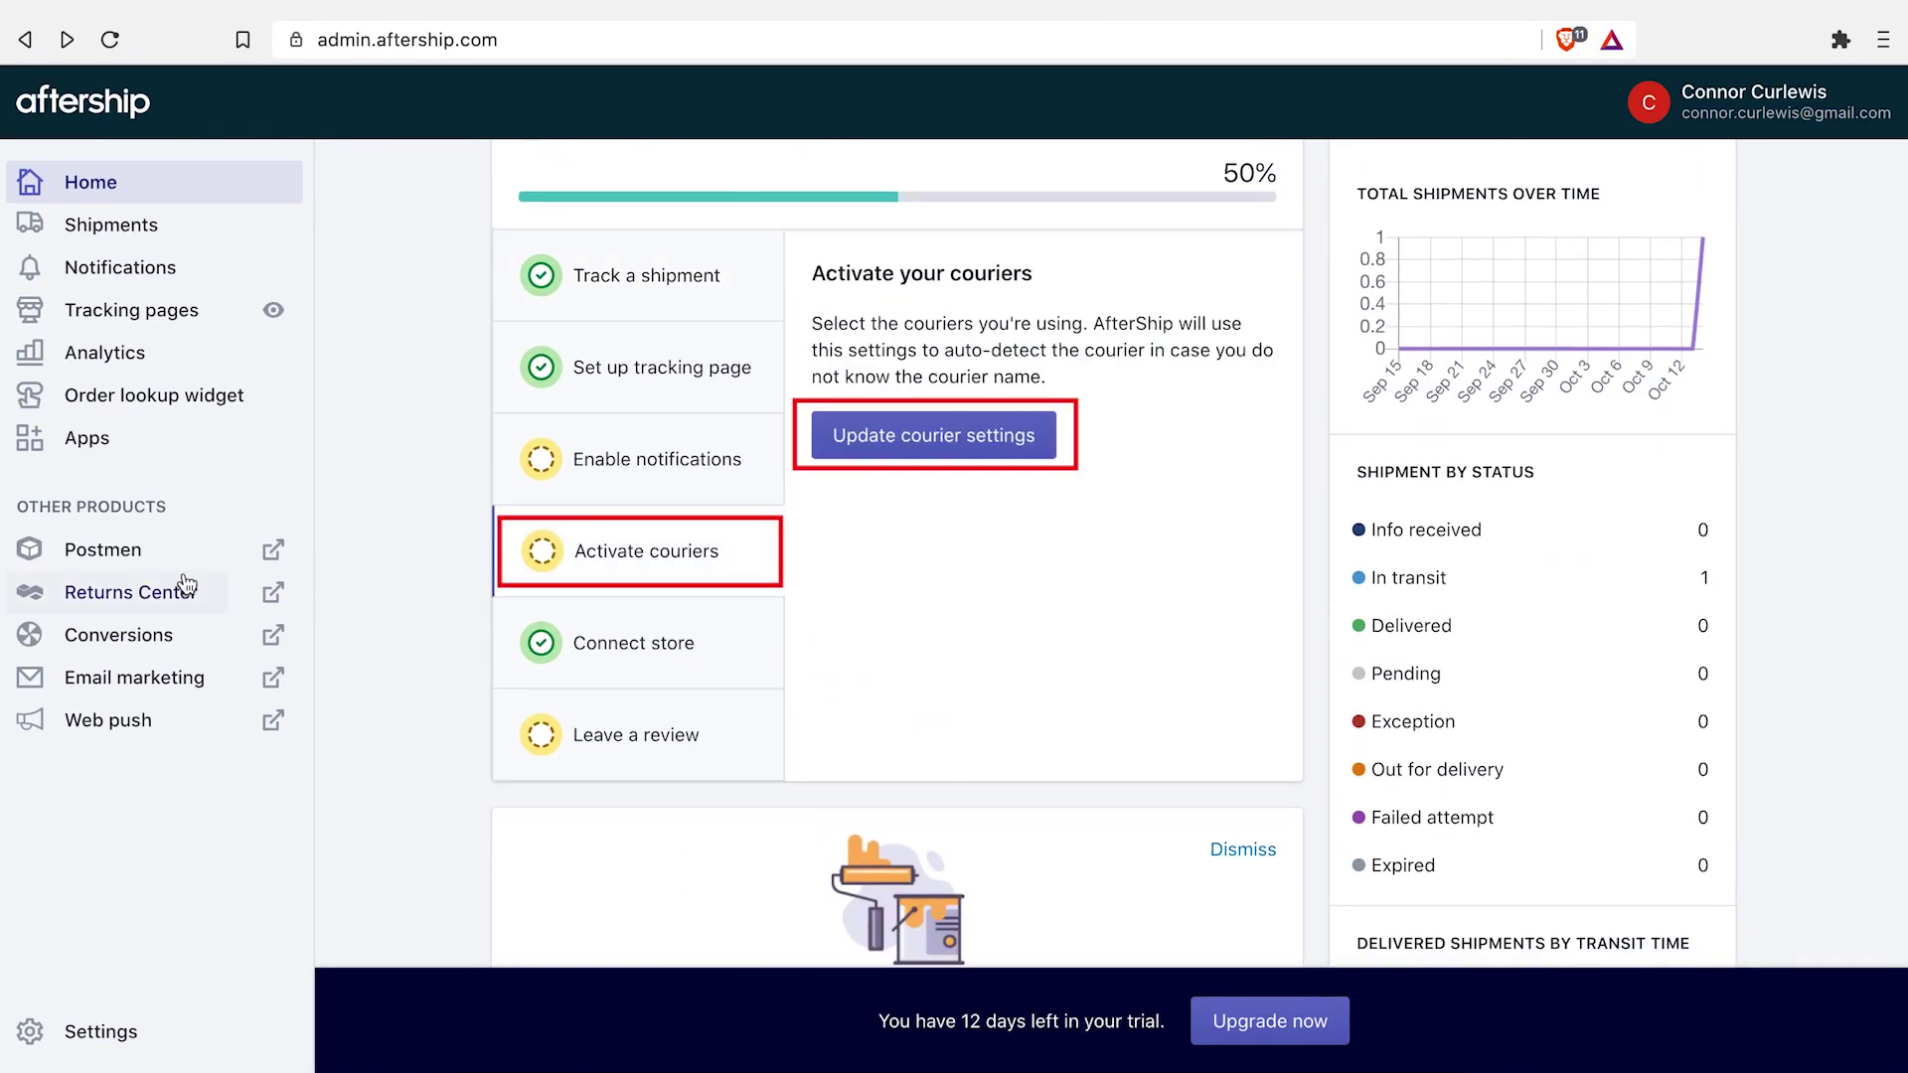
{"action": "left_click", "coordinate": [907, 437]}
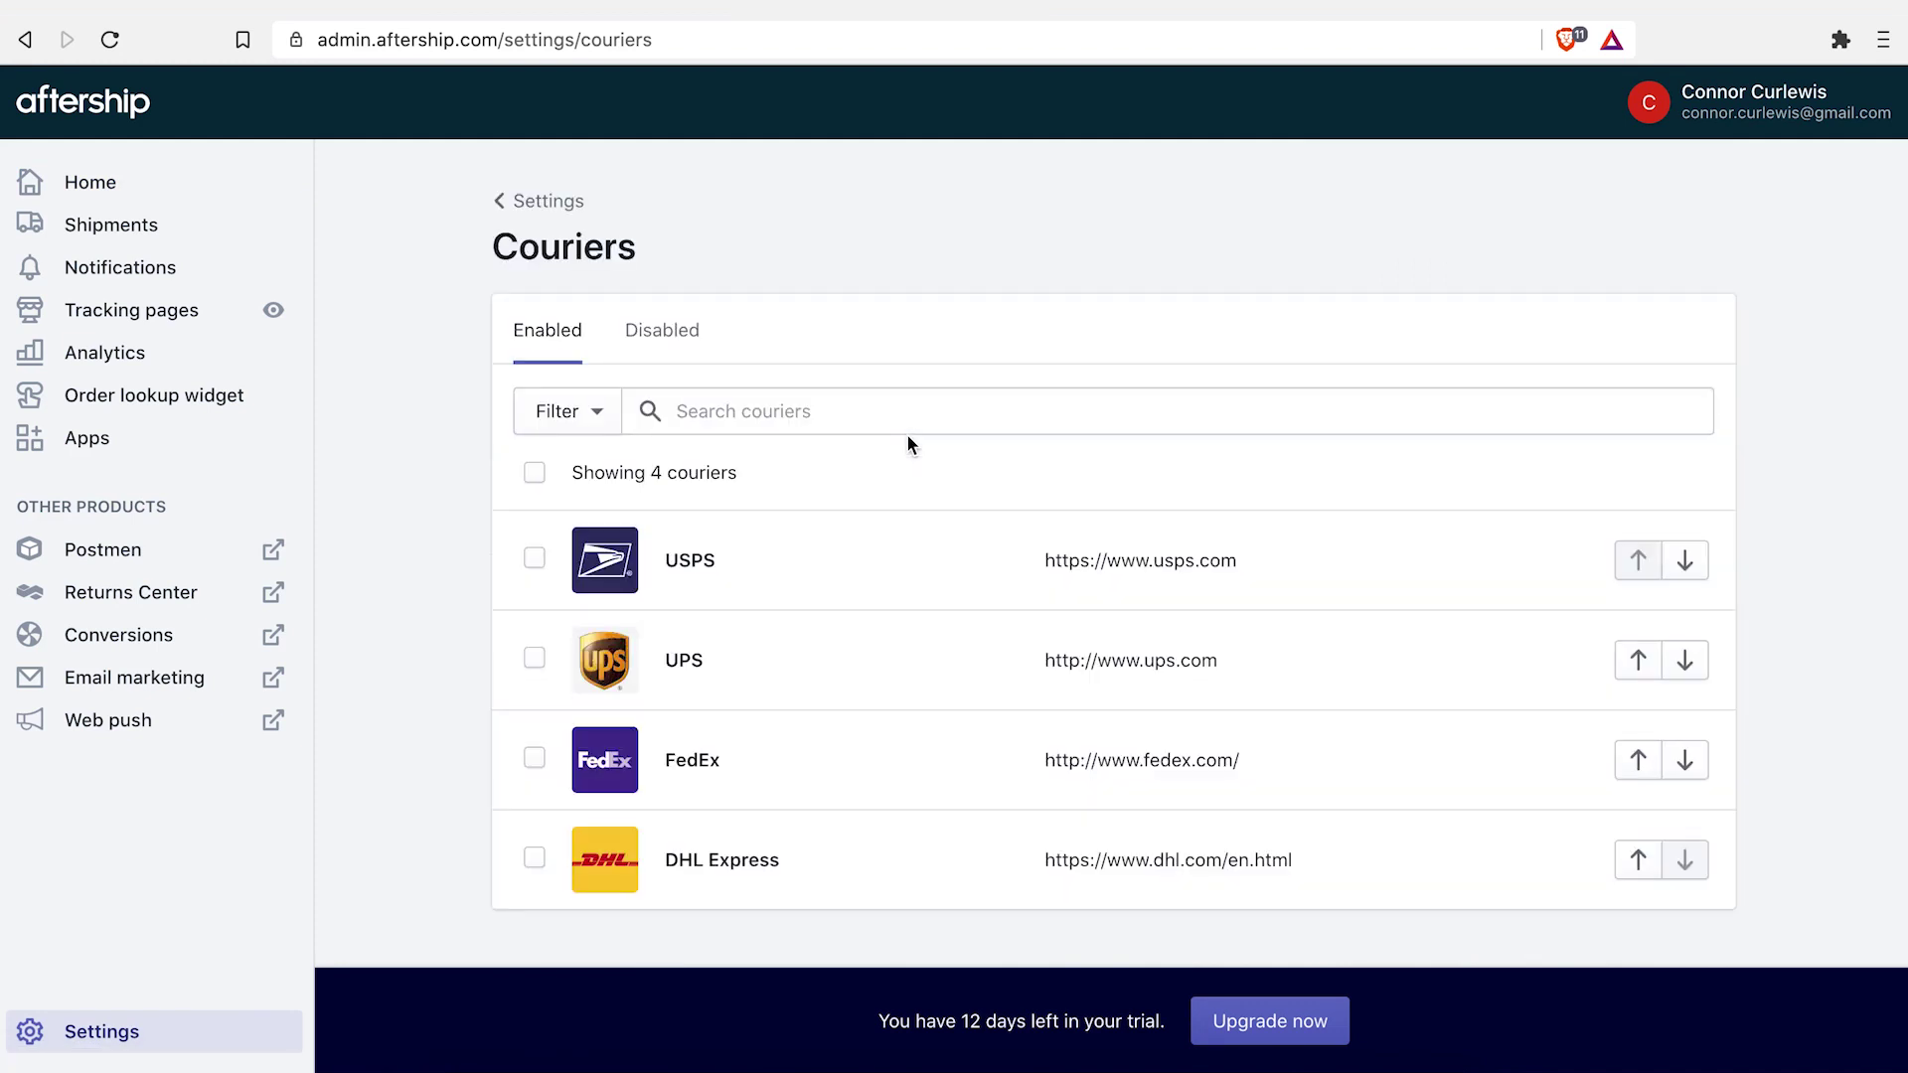
{"action": "scroll", "coordinate": [459, 574], "scroll_direction": "down", "scroll_amount": 1}
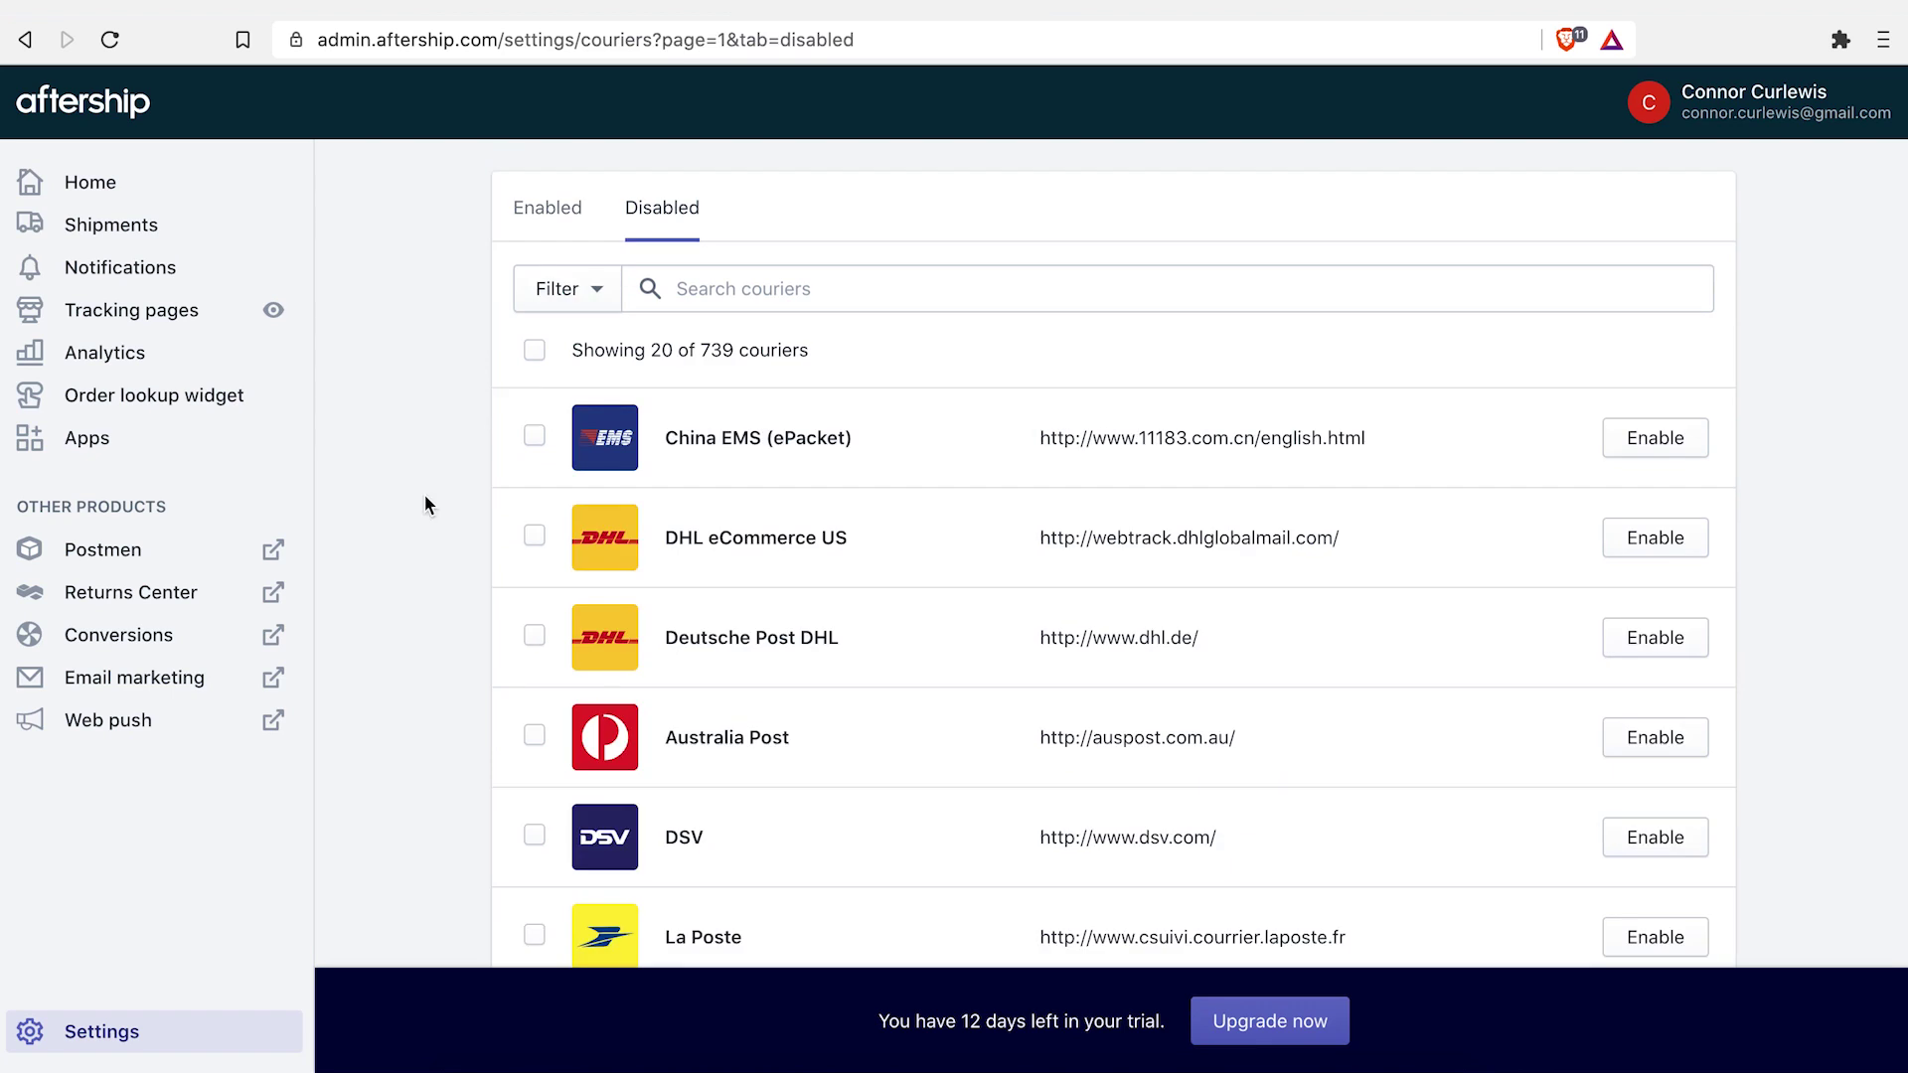
{"action": "scroll", "coordinate": [424, 497], "scroll_direction": "down", "scroll_amount": 20}
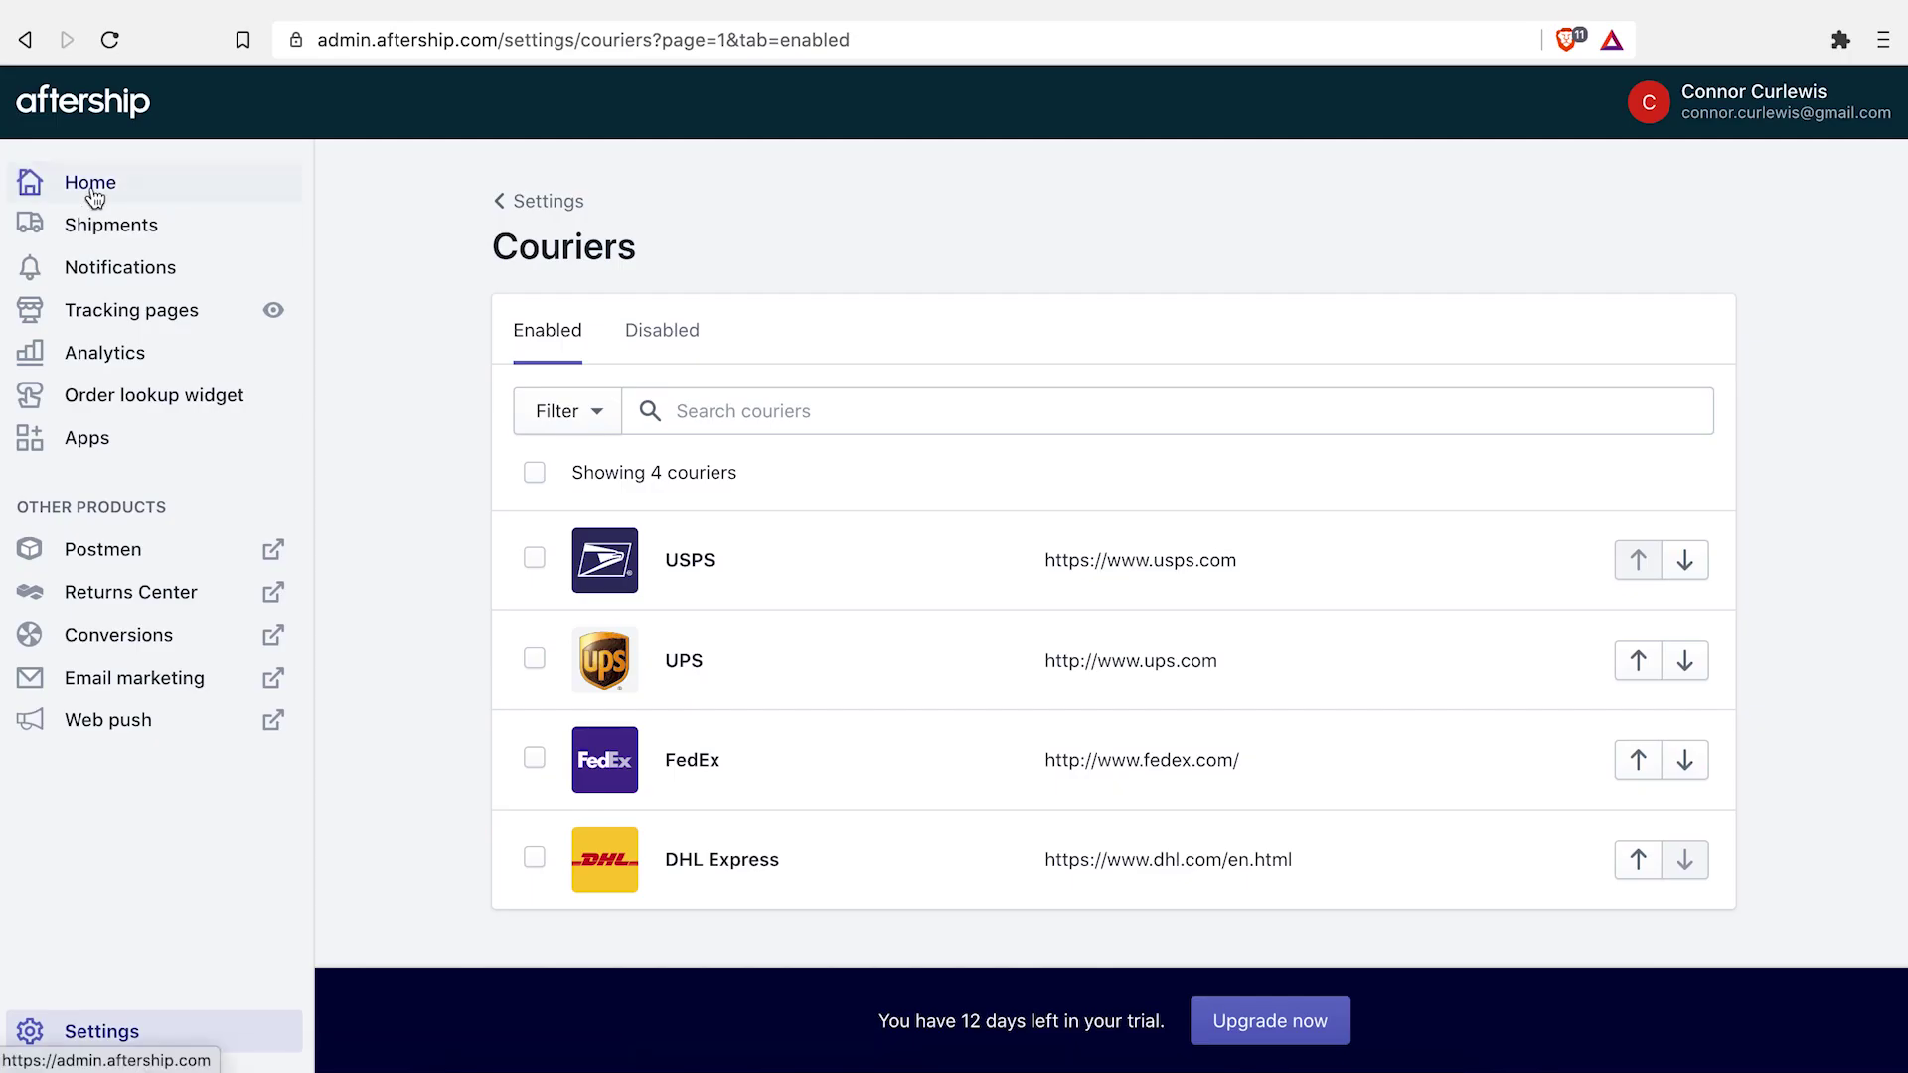
Step: Go back to the home dashboard and view the Connect store task in the setup checklist
{"action": "left_click", "coordinate": [94, 196]}
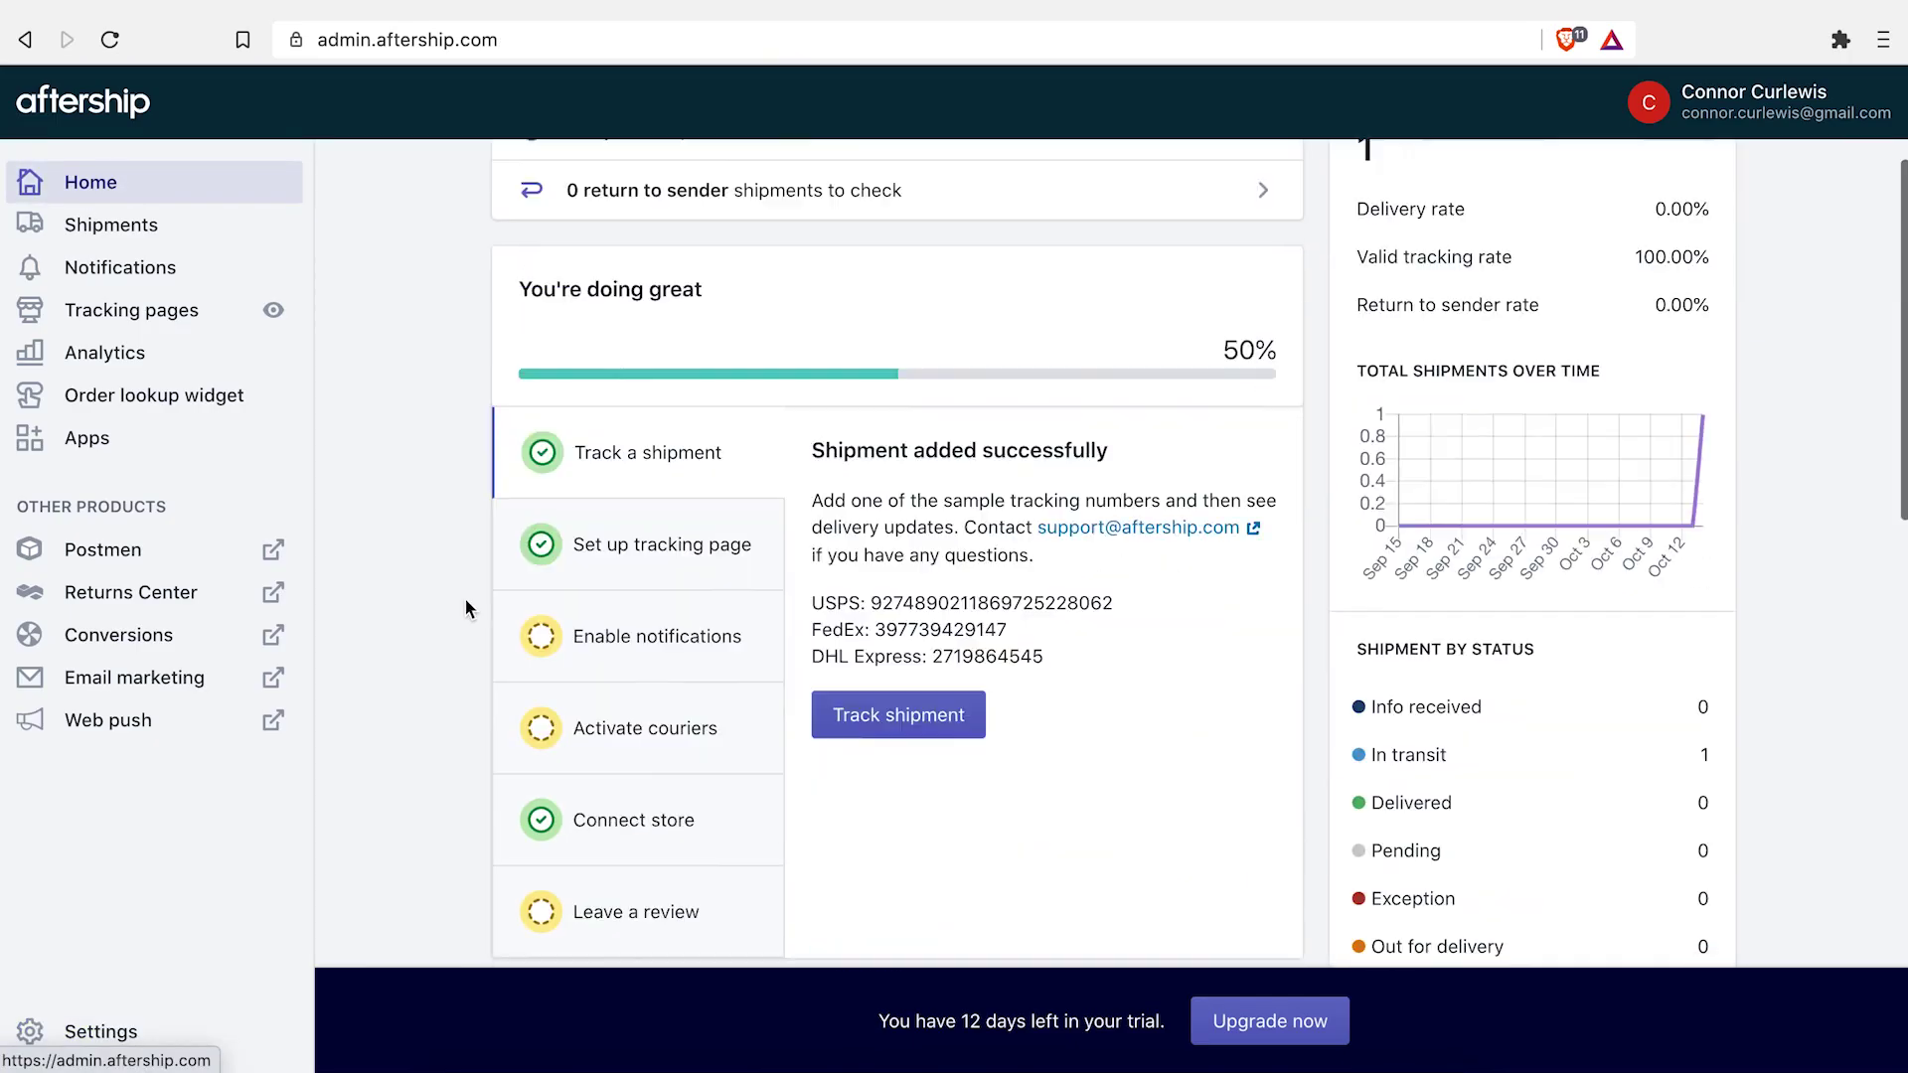
{"action": "scroll", "coordinate": [464, 600], "scroll_direction": "down", "scroll_amount": 5}
{"action": "left_click", "coordinate": [695, 690]}
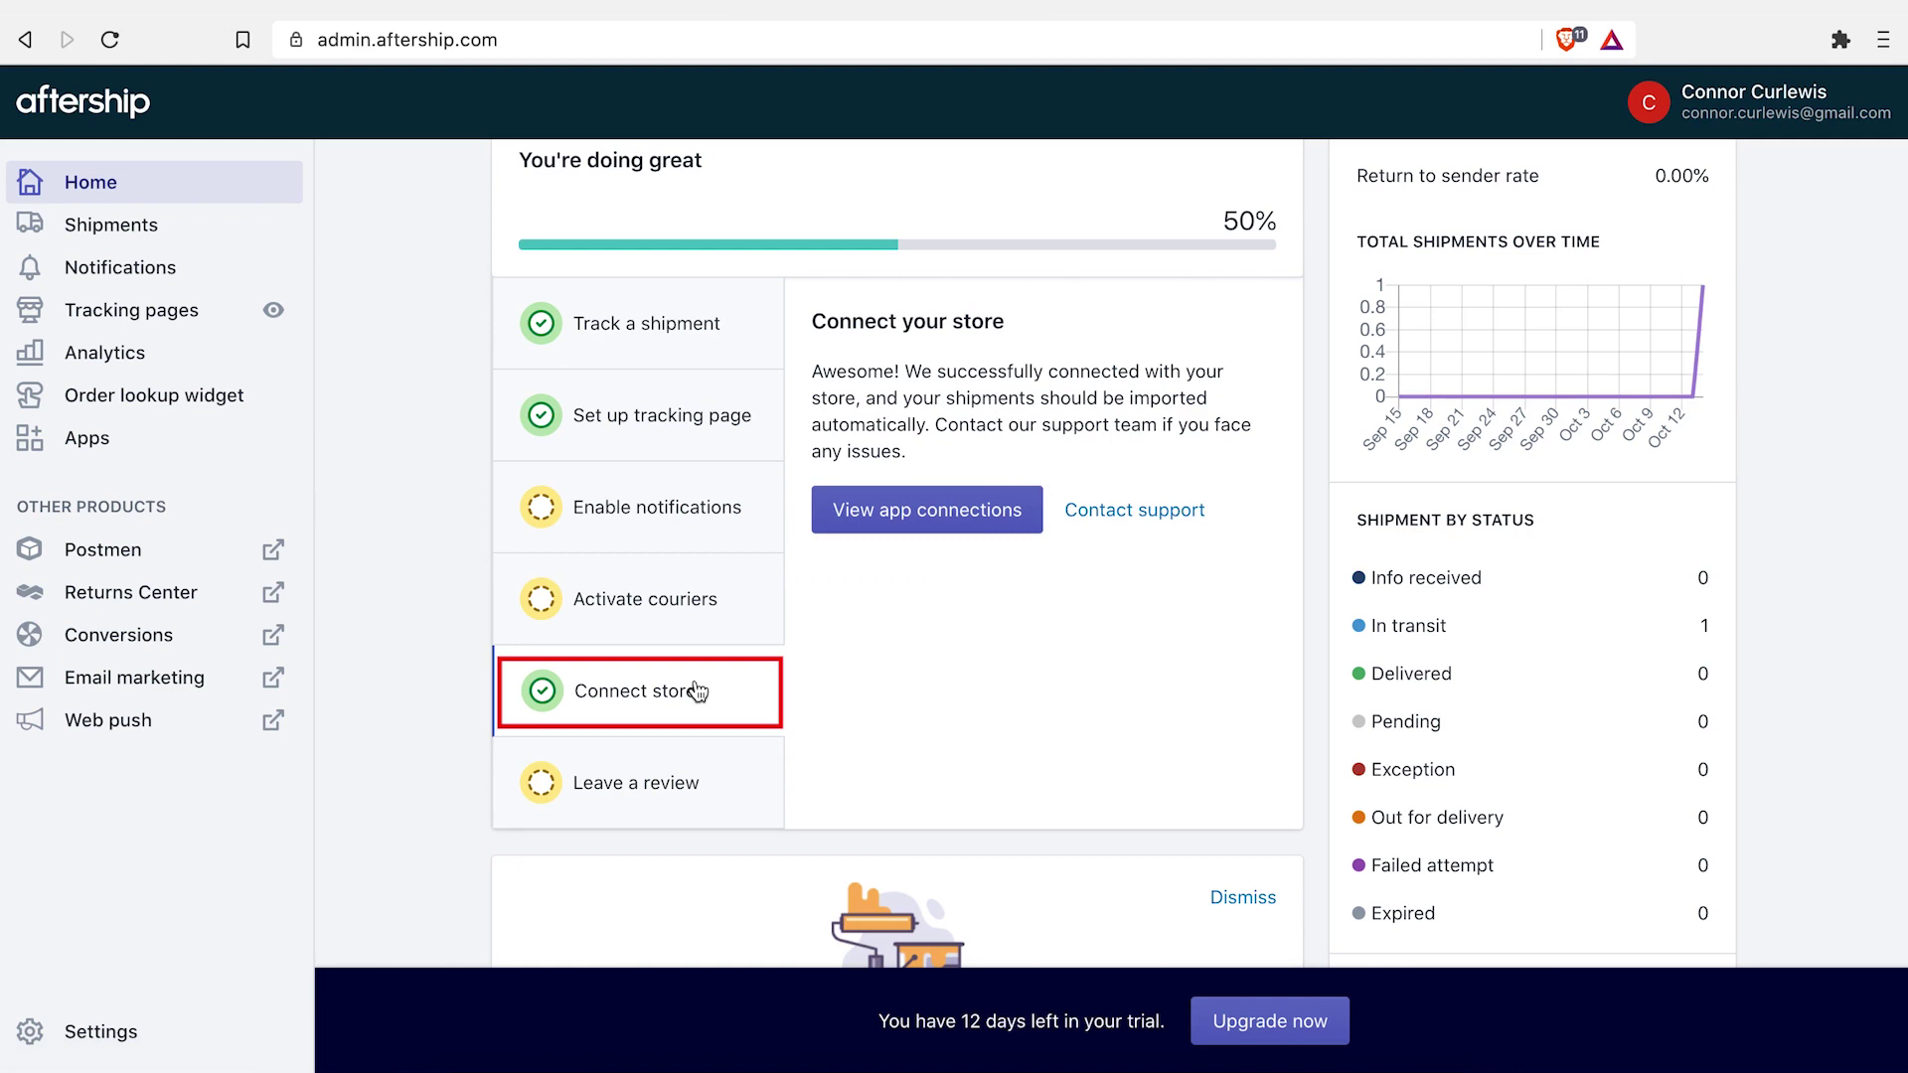